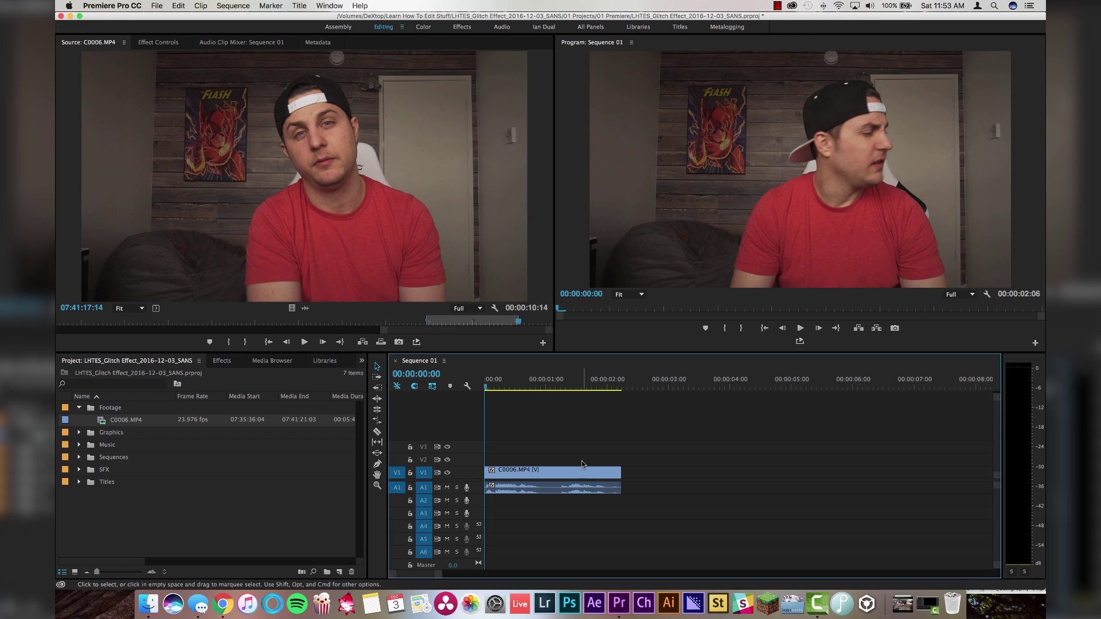
Step: Park the playhead at 00:00:01:05, razor C0006.MP4 there, and select the right-hand piece
{"action": "key", "text": "space"}
{"action": "left_click", "coordinate": [561, 389]}
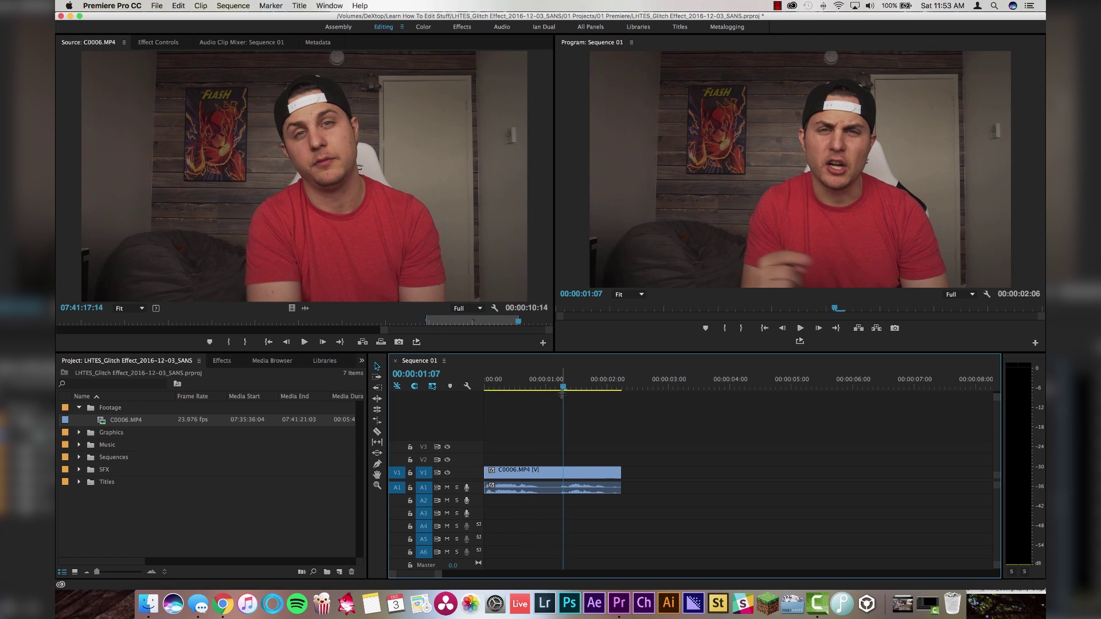
{"action": "left_click_drag", "start_coordinate": [563, 388], "coordinate": [558, 388]}
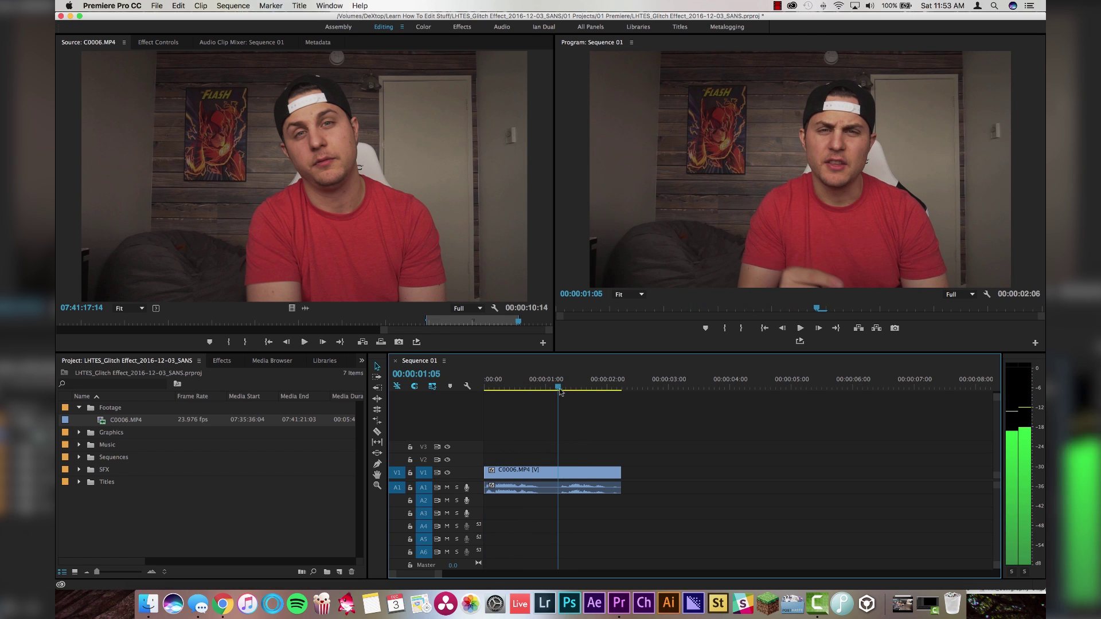
{"action": "key", "text": "c"}
{"action": "left_click", "coordinate": [559, 473]}
{"action": "key", "text": "v"}
{"action": "left_click", "coordinate": [585, 474]}
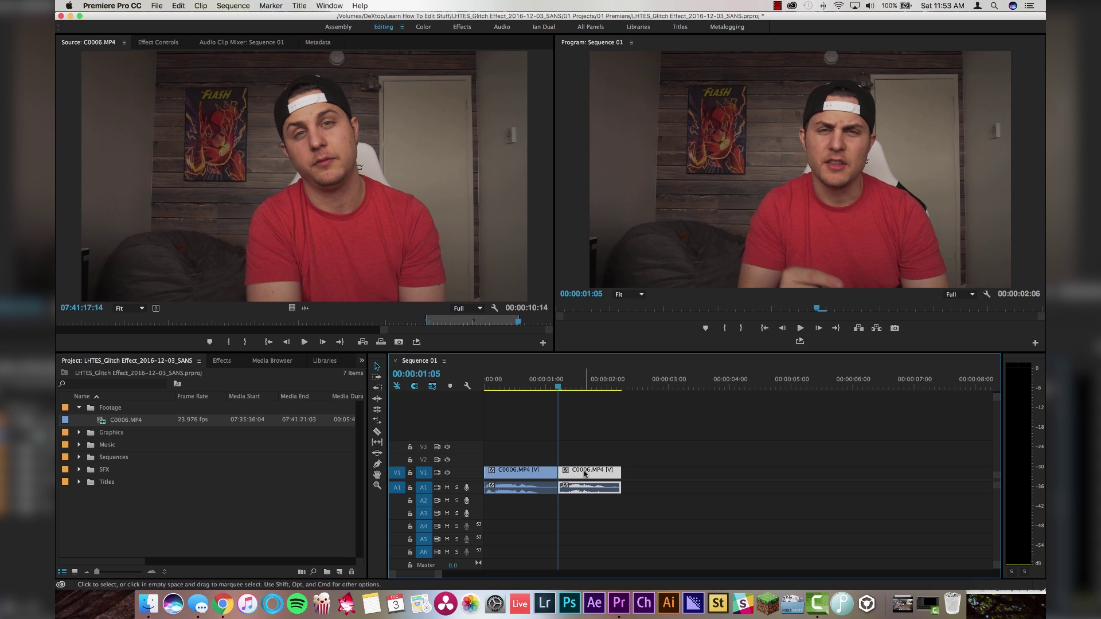
{"action": "mouse_move", "coordinate": [439, 575]}
{"action": "left_mouse_down"}
{"action": "mouse_move", "coordinate": [476, 575]}
{"action": "mouse_move", "coordinate": [458, 575]}
{"action": "left_mouse_up"}
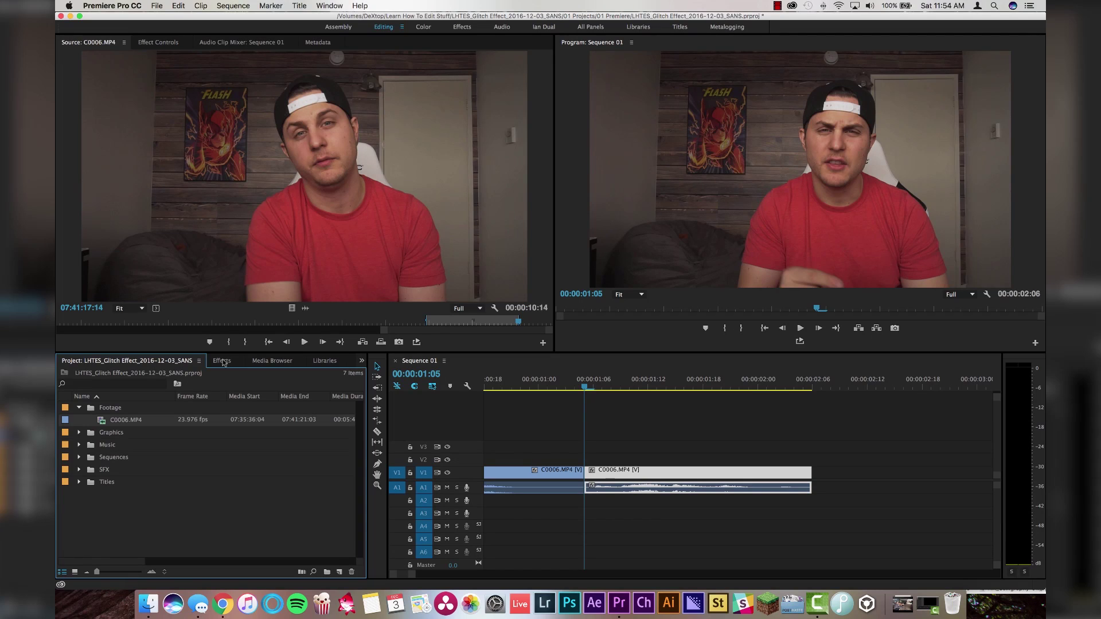
Step: Find Block Dissolve with a 'block' search and apply it to the second V1 clip
{"action": "left_click", "coordinate": [223, 360]}
{"action": "left_click", "coordinate": [83, 372]}
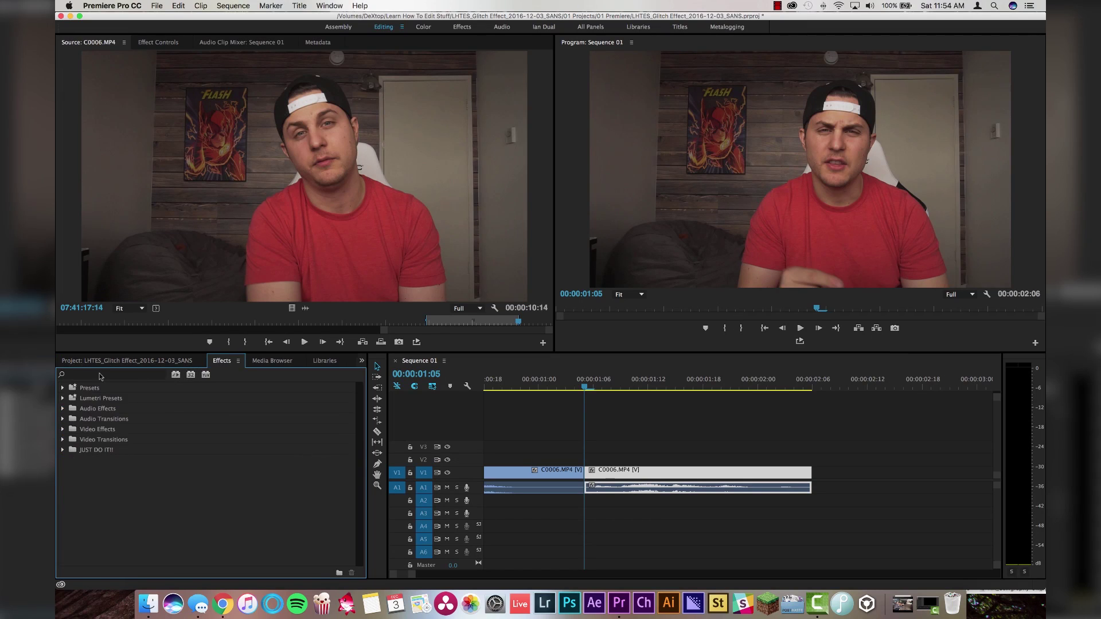
{"action": "type", "text": "block"}
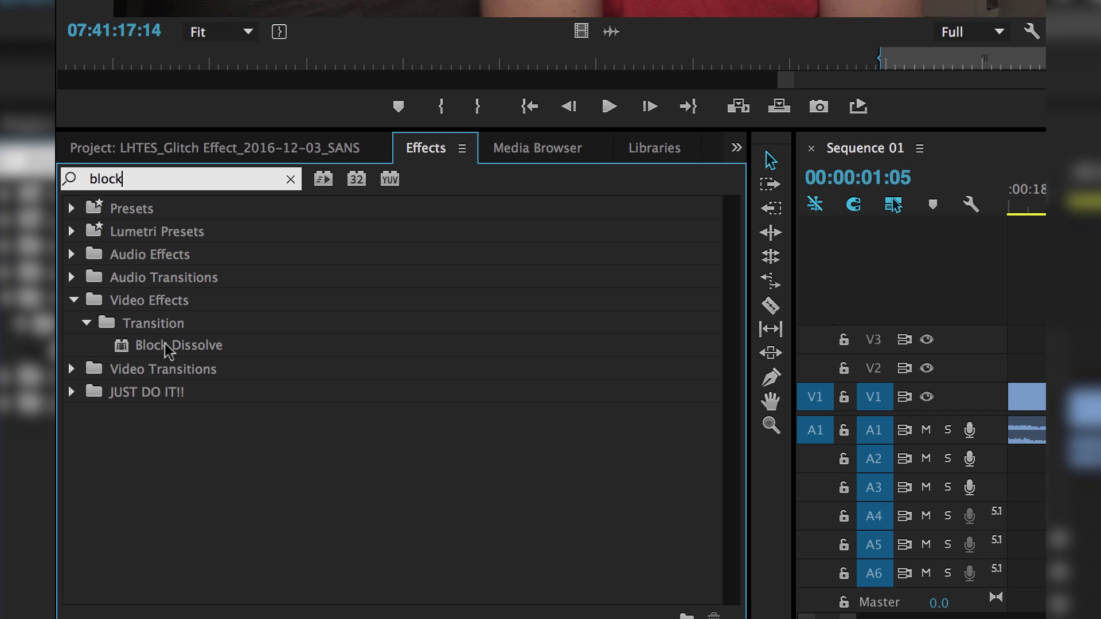
{"action": "left_click_drag", "start_coordinate": [167, 349], "coordinate": [1100, 393]}
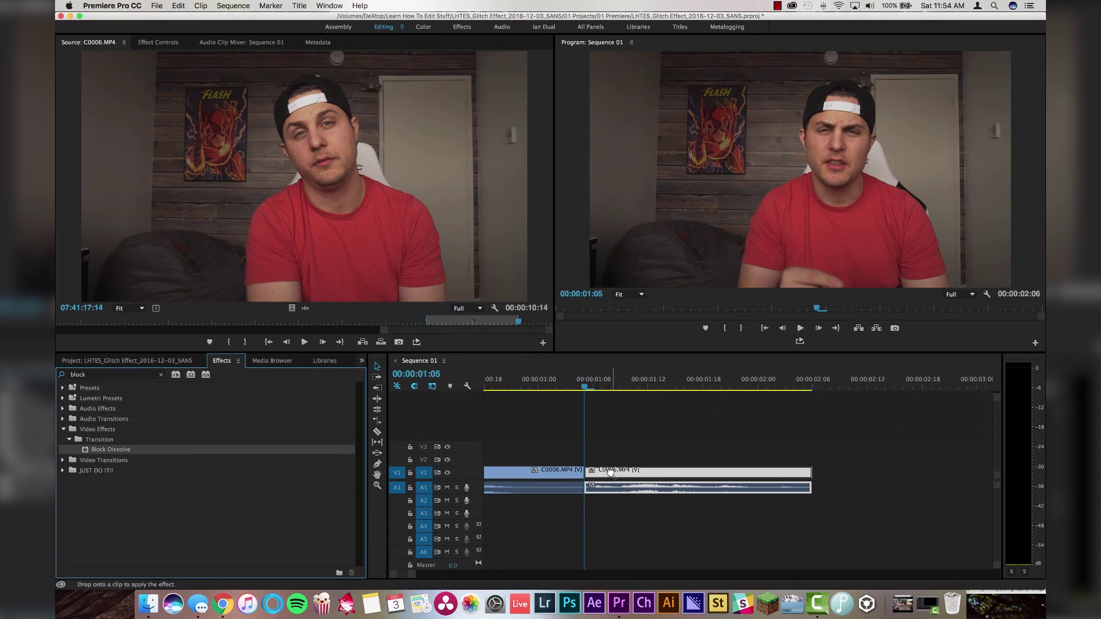
{"action": "left_click_drag", "start_coordinate": [610, 471], "coordinate": [611, 474]}
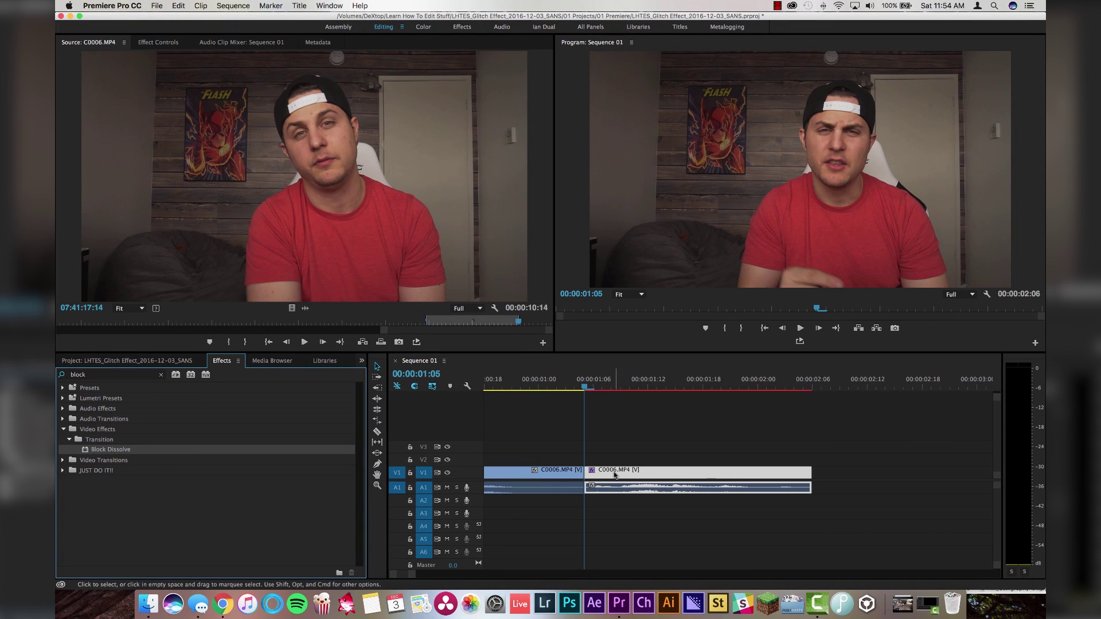
{"action": "left_click", "coordinate": [159, 43]}
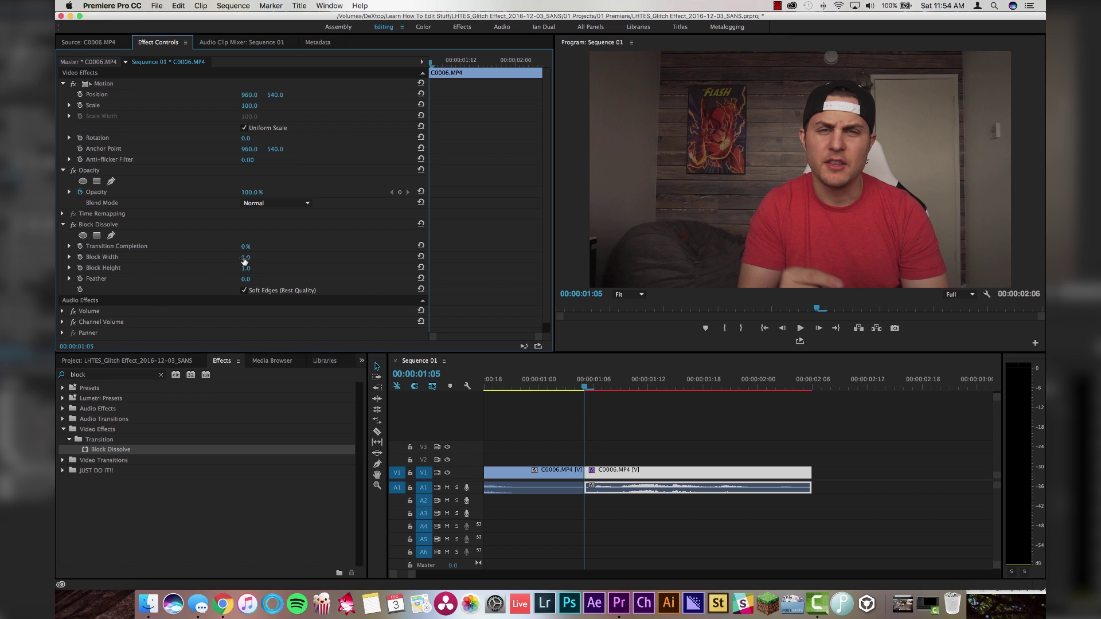
Step: Keyframe Transition Completion, Block Width and Block Height with scrubbed values, and turn Soft Edges off
{"action": "left_click", "coordinate": [81, 246]}
{"action": "left_click", "coordinate": [80, 257]}
{"action": "left_click", "coordinate": [81, 268]}
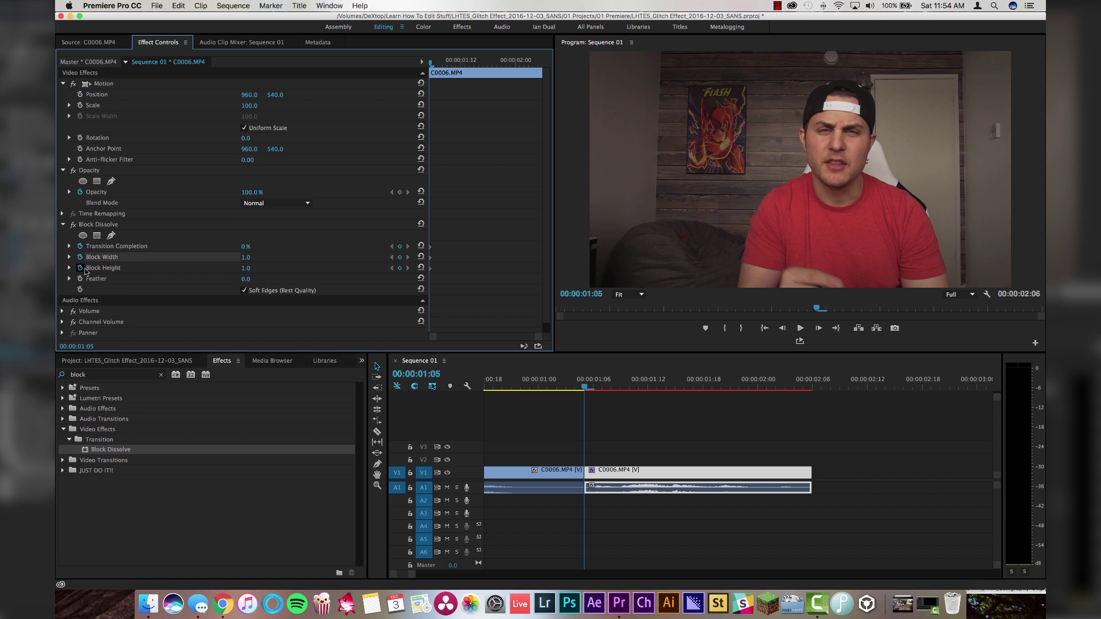
{"action": "left_click_drag", "start_coordinate": [246, 249], "coordinate": [271, 249]}
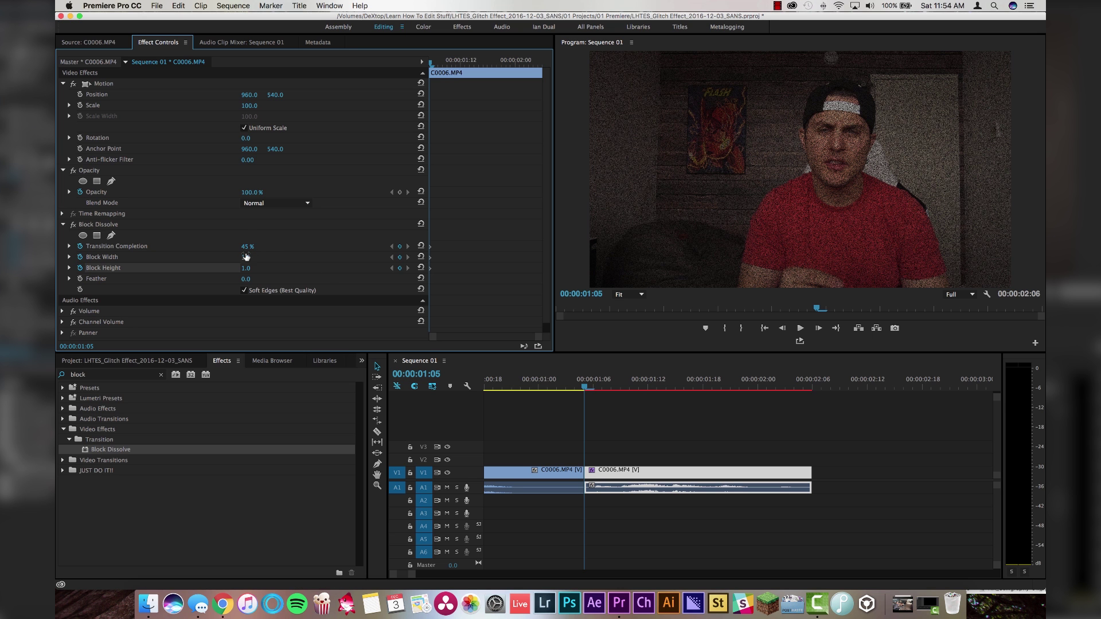
{"action": "left_click_drag", "start_coordinate": [247, 261], "coordinate": [383, 261]}
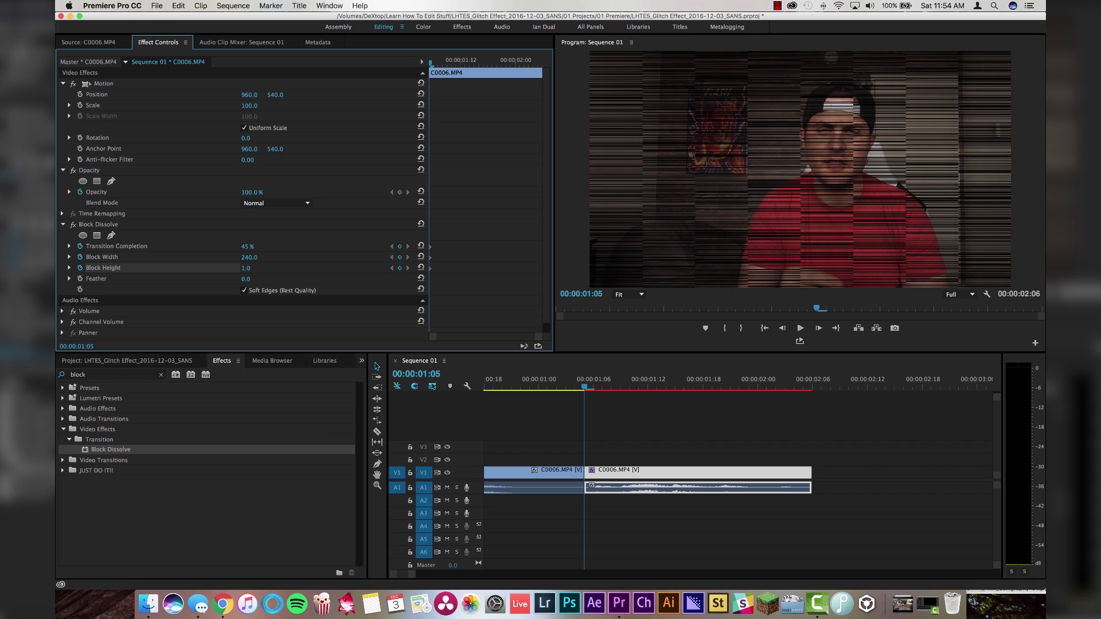
{"action": "mouse_move", "coordinate": [246, 268]}
{"action": "left_mouse_down"}
{"action": "mouse_move", "coordinate": [330, 267]}
{"action": "mouse_move", "coordinate": [212, 257]}
{"action": "left_mouse_up"}
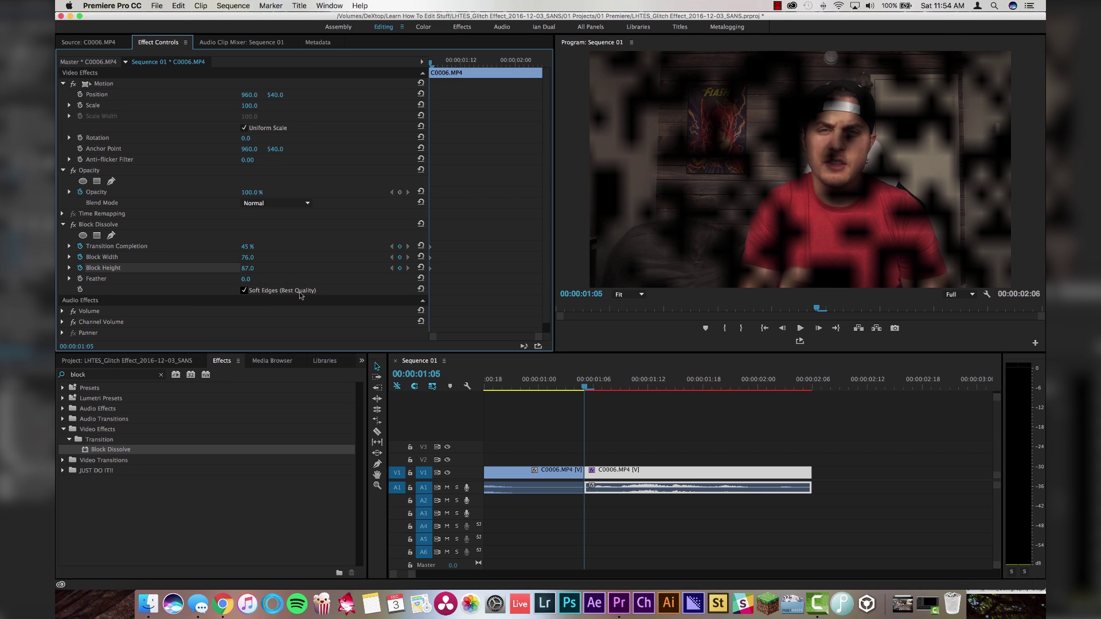
{"action": "left_click", "coordinate": [245, 291]}
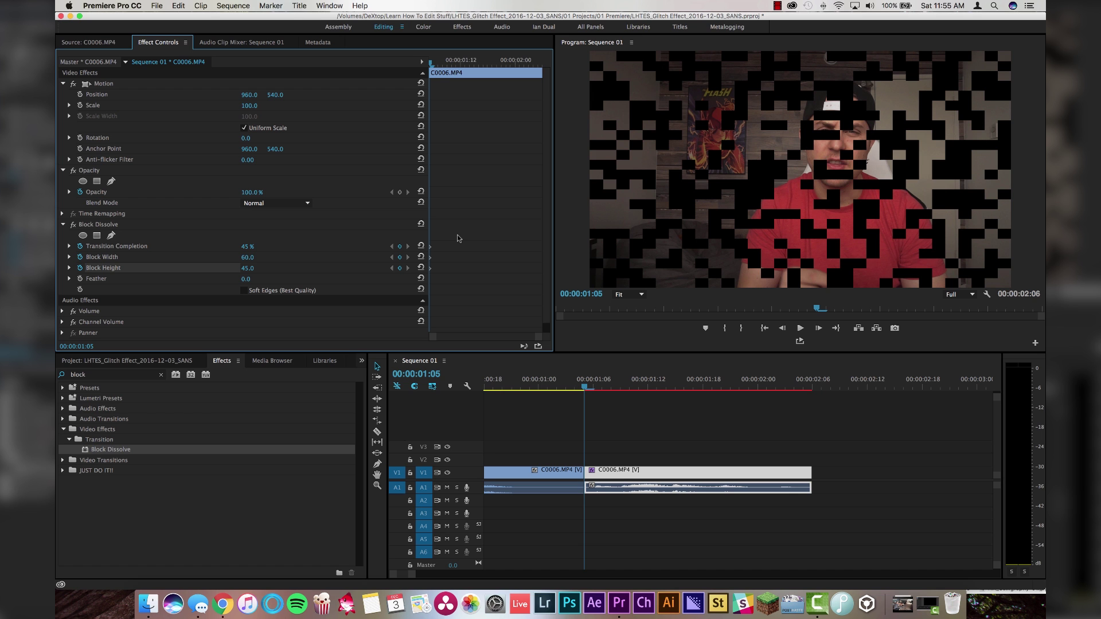
Step: Two frames later, add a keyframe with a higher Transition Completion and step ahead two frames
{"action": "key", "text": "Right"}
{"action": "key", "text": "Right"}
{"action": "left_click_drag", "start_coordinate": [246, 249], "coordinate": [223, 246]}
{"action": "key", "text": "Right"}
{"action": "key", "text": "Right"}
{"action": "key", "text": "Right"}
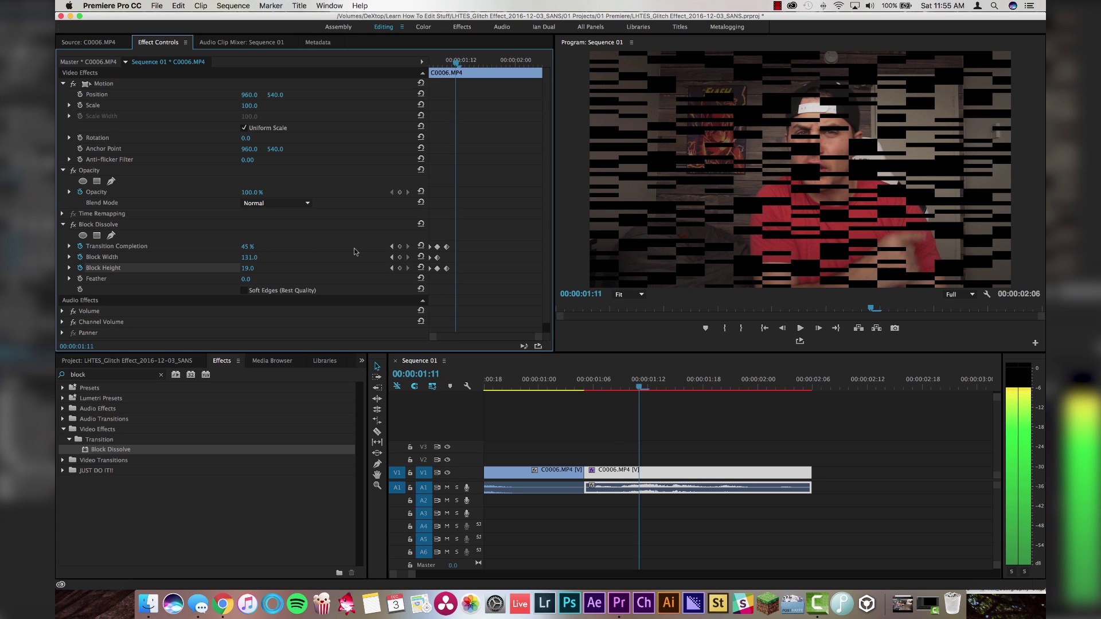
Step: Add block keyframes at 01:11, 01:13 and 01:15, ending with 0% Transition Completion at 01:17
{"action": "key", "text": "Left"}
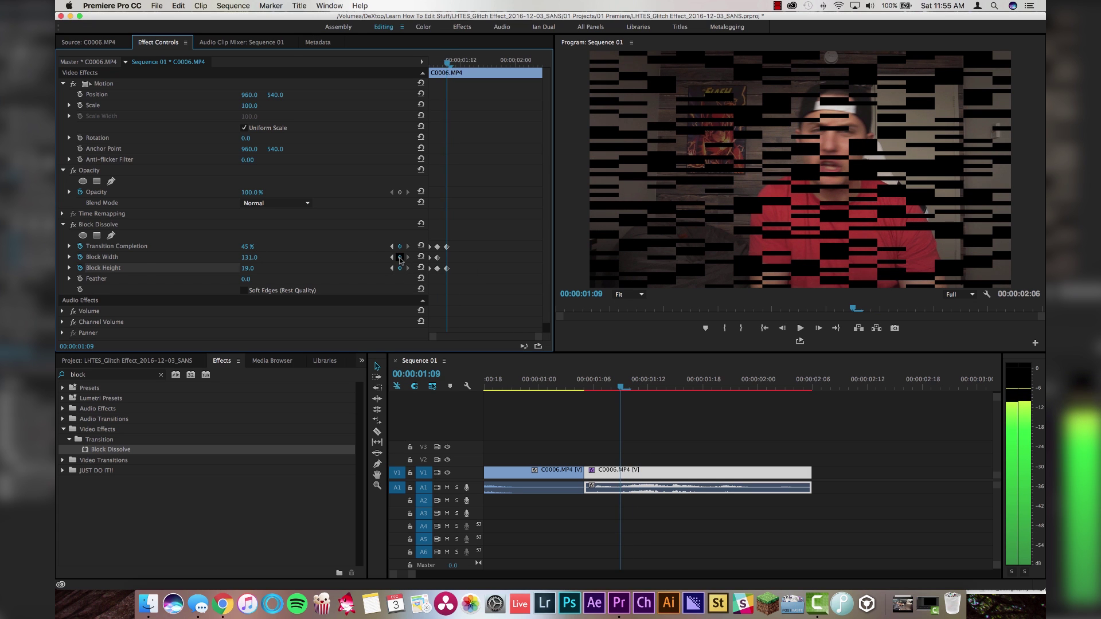
{"action": "key", "text": "Right"}
{"action": "key", "text": "Right"}
{"action": "left_click_drag", "start_coordinate": [246, 246], "coordinate": [310, 267]}
{"action": "key", "text": "Right"}
{"action": "key", "text": "Right"}
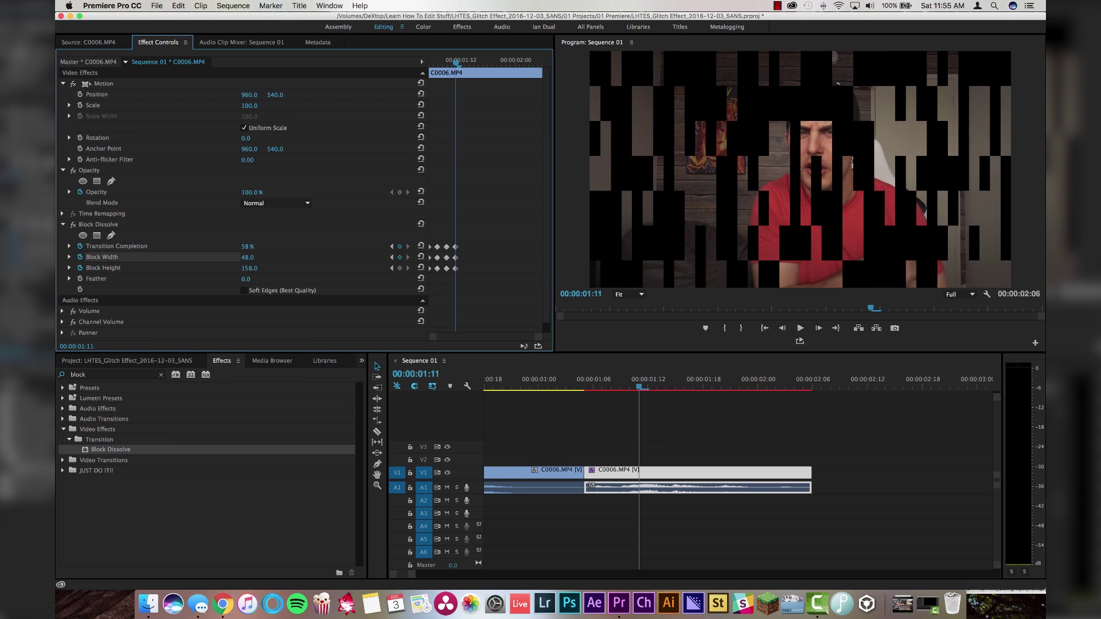
{"action": "left_click_drag", "start_coordinate": [242, 262], "coordinate": [336, 262]}
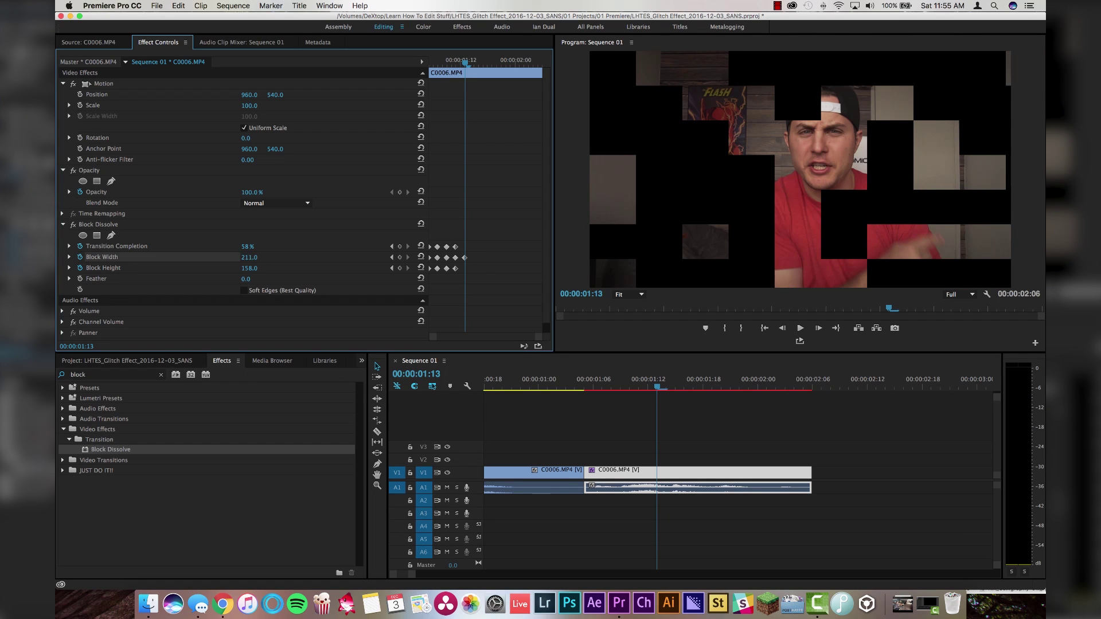
{"action": "left_click_drag", "start_coordinate": [246, 246], "coordinate": [212, 267]}
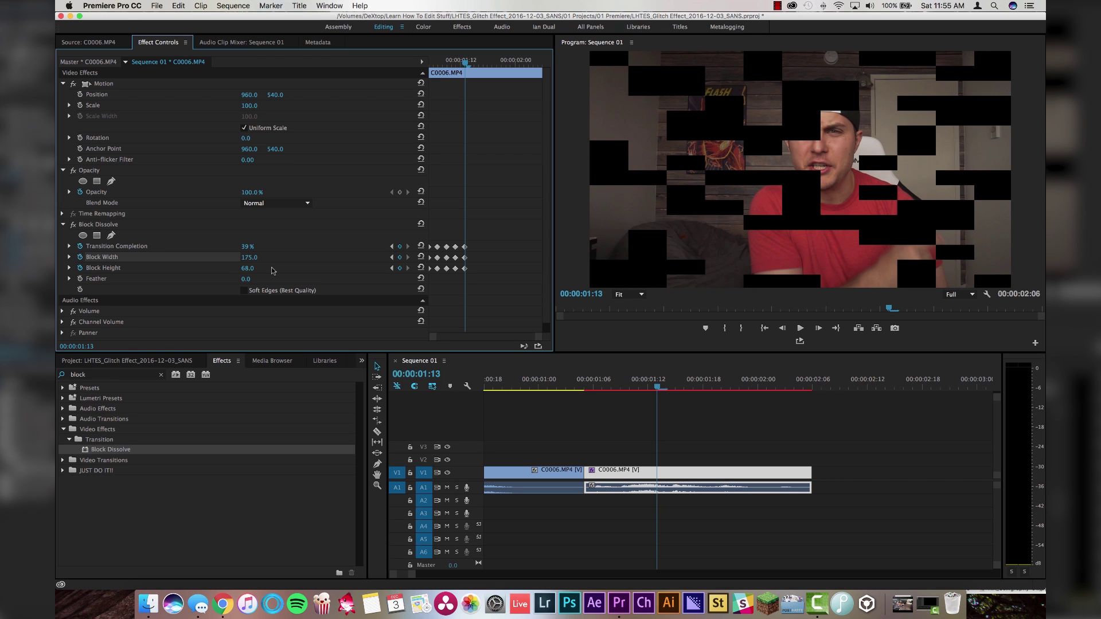
{"action": "key", "text": "space"}
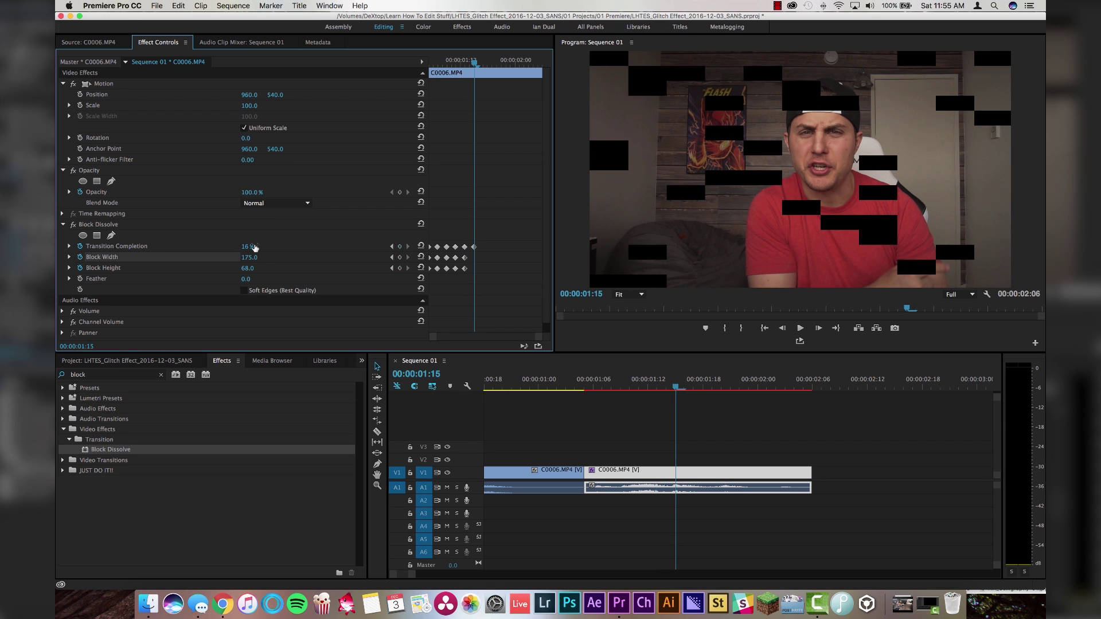
{"action": "mouse_move", "coordinate": [250, 257]}
{"action": "left_mouse_down"}
{"action": "mouse_move", "coordinate": [203, 257]}
{"action": "mouse_move", "coordinate": [241, 262]}
{"action": "left_mouse_up"}
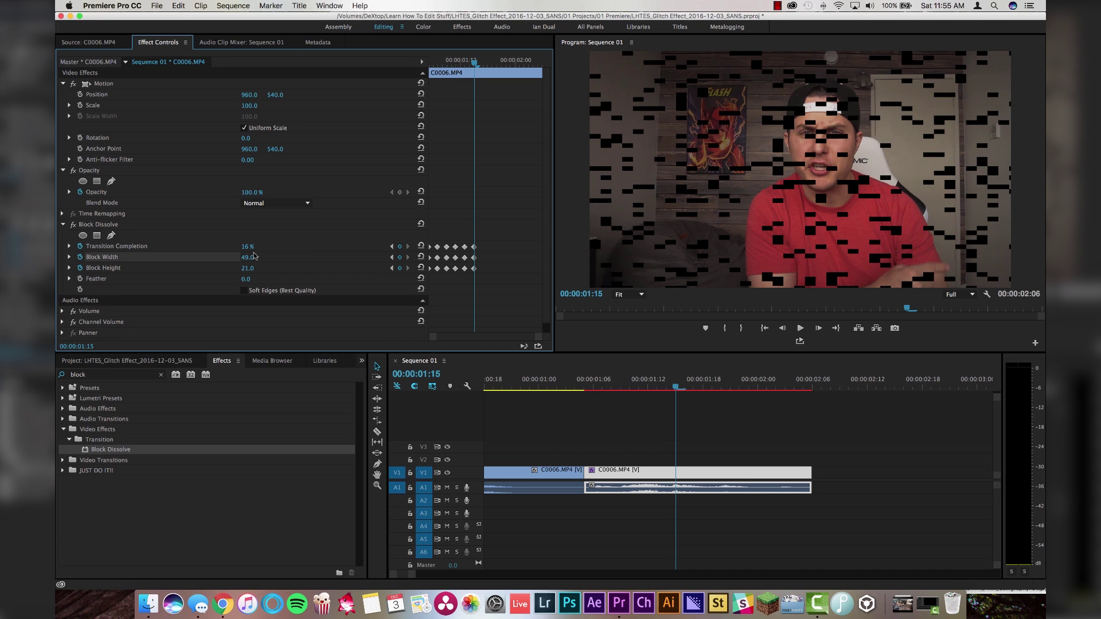
{"action": "key", "text": "Right"}
{"action": "key", "text": "Right"}
{"action": "left_click", "coordinate": [248, 247]}
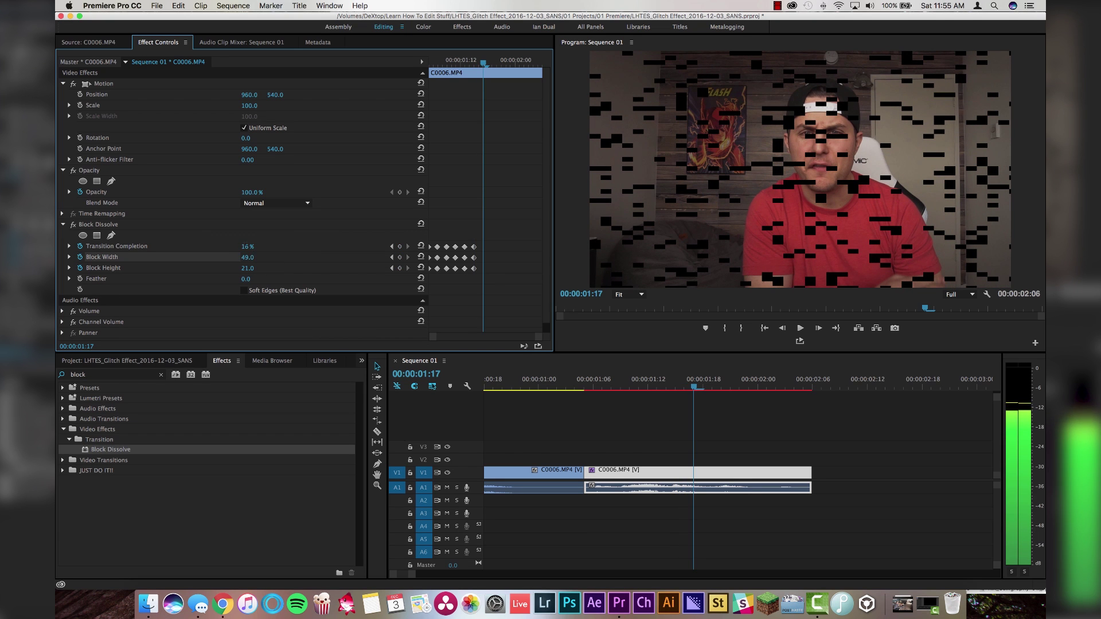
{"action": "key", "text": "Return"}
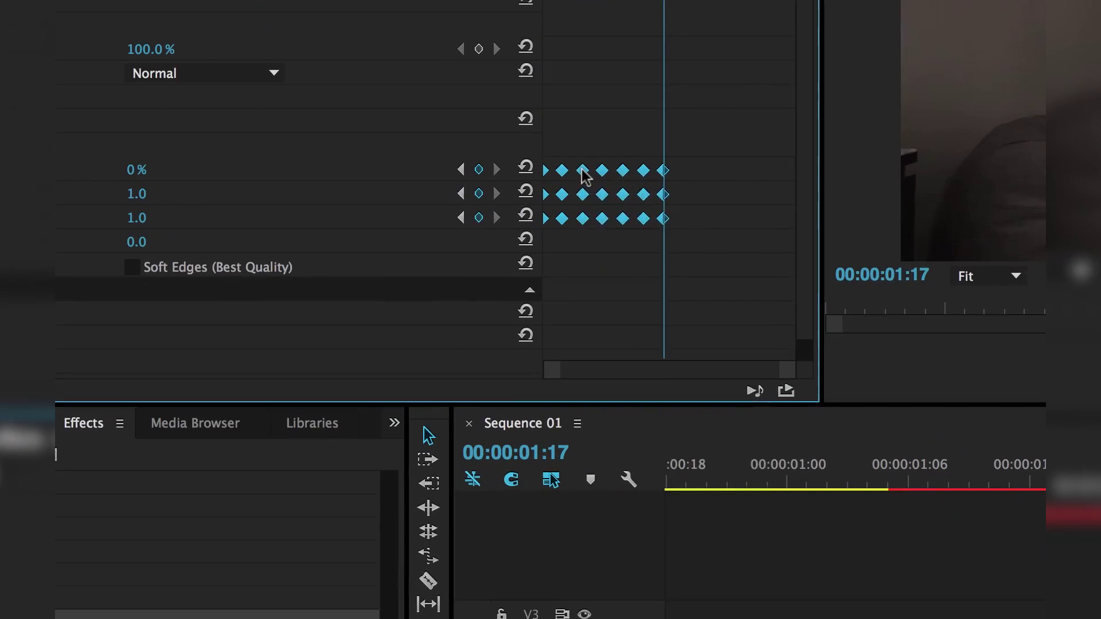
Step: Set the Block Dissolve keyframes to Hold interpolation and collapse the effect
{"action": "right_click", "coordinate": [582, 170]}
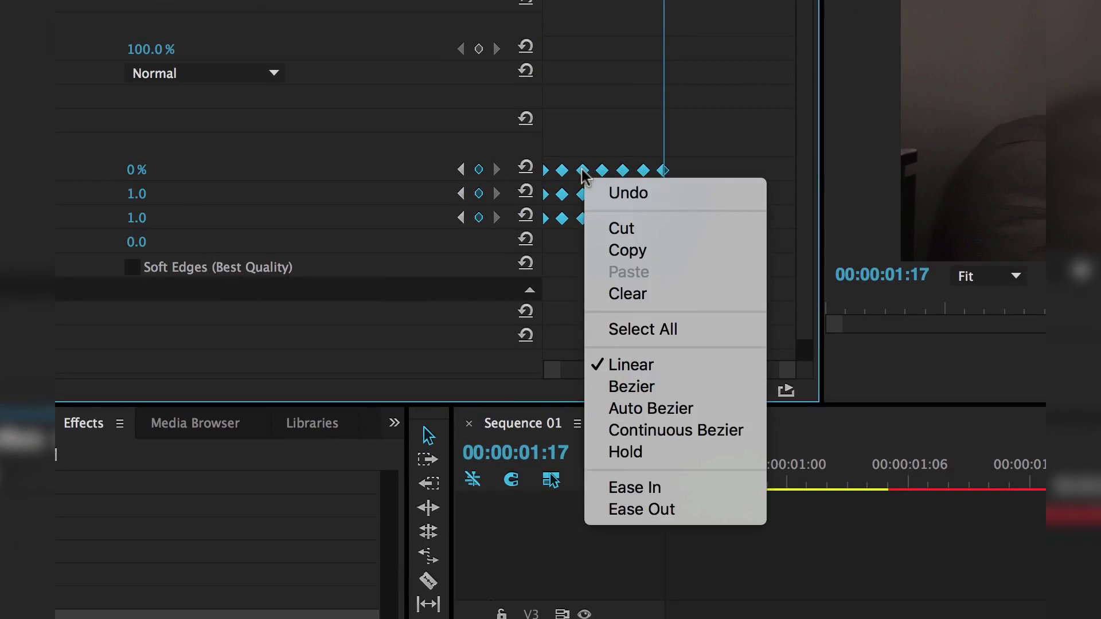
{"action": "left_click", "coordinate": [651, 457]}
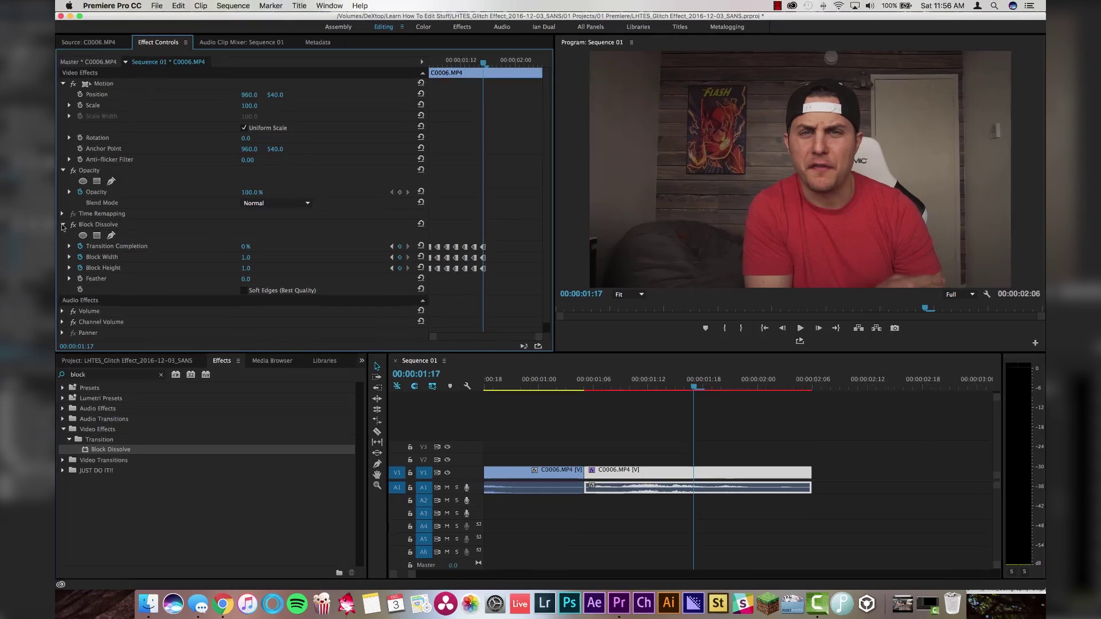
{"action": "left_click", "coordinate": [63, 225]}
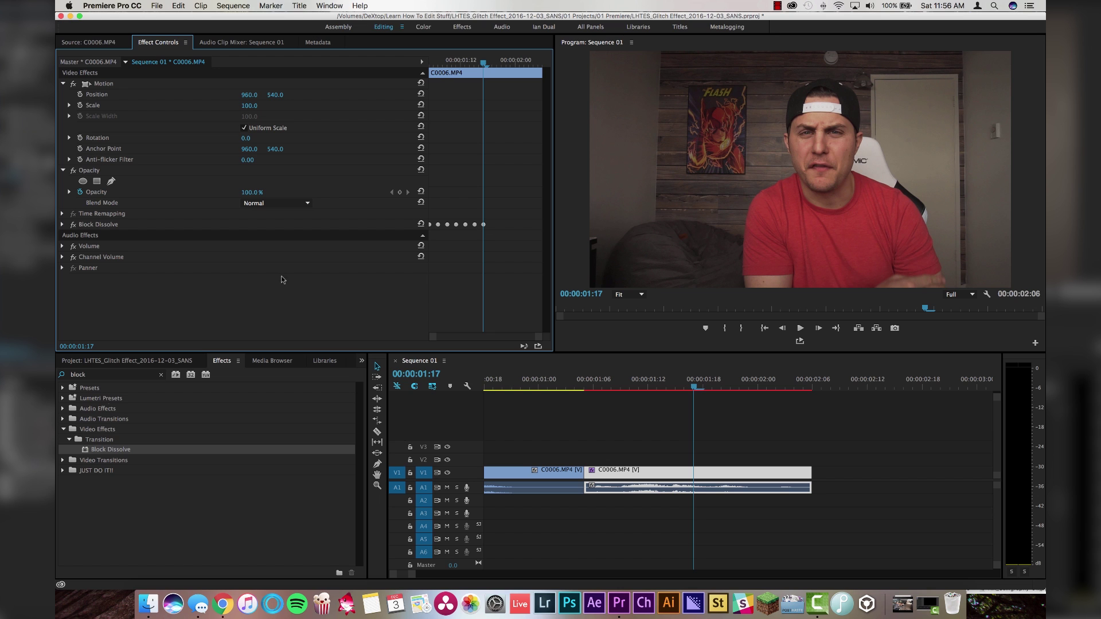
Step: Apply Distort > Transform to the second clip with Uniform Scale off and Scale Height/Width keyframed
{"action": "left_click", "coordinate": [94, 374]}
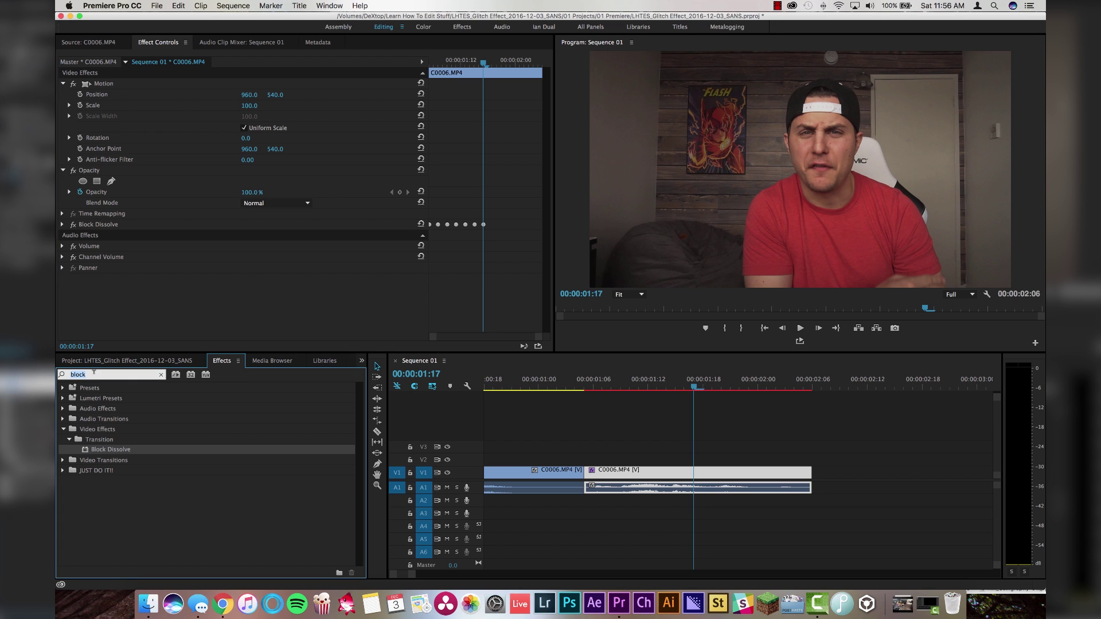
{"action": "type", "text": "transfo"}
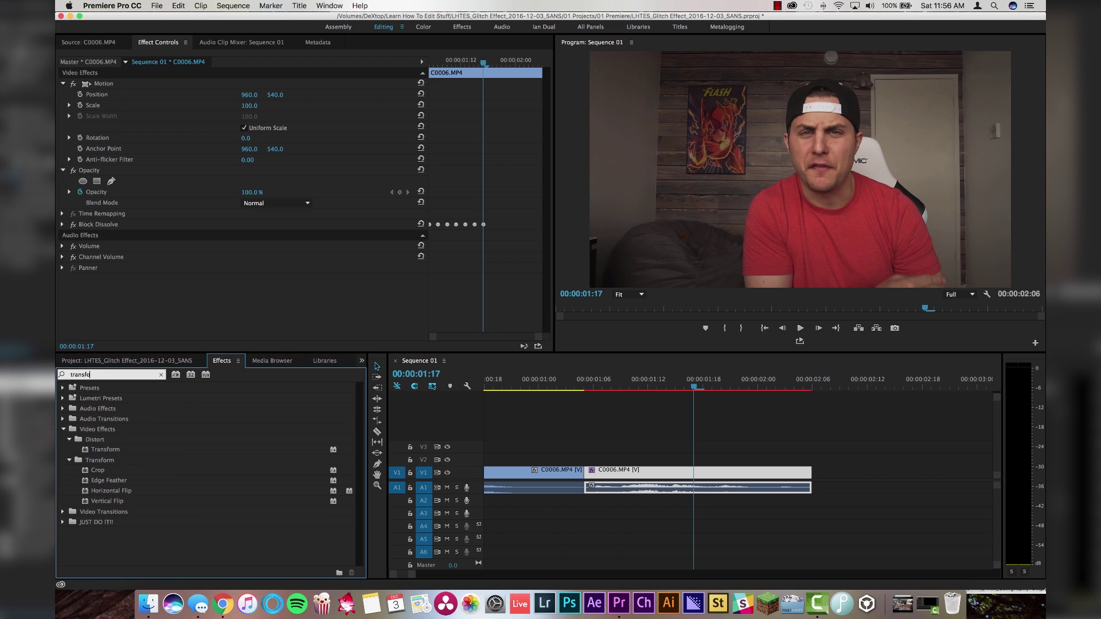
{"action": "left_click_drag", "start_coordinate": [109, 452], "coordinate": [634, 470]}
{"action": "left_click", "coordinate": [347, 150]}
{"action": "key", "text": "Up"}
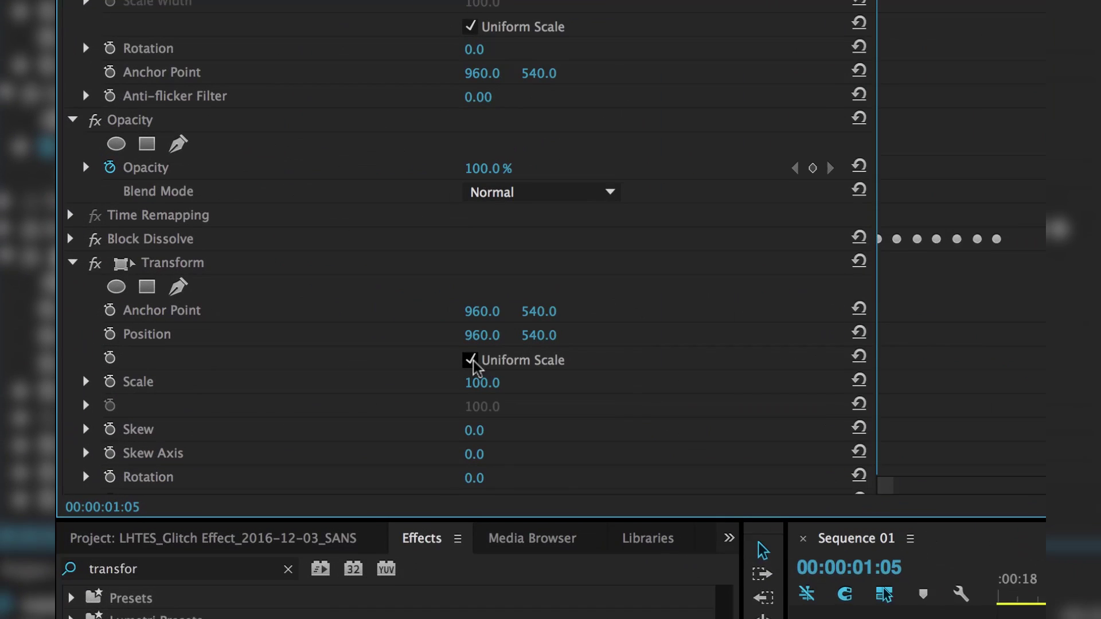
{"action": "left_click", "coordinate": [497, 367]}
{"action": "scroll", "coordinate": [682, 315], "scroll_direction": "down", "scroll_amount": 4}
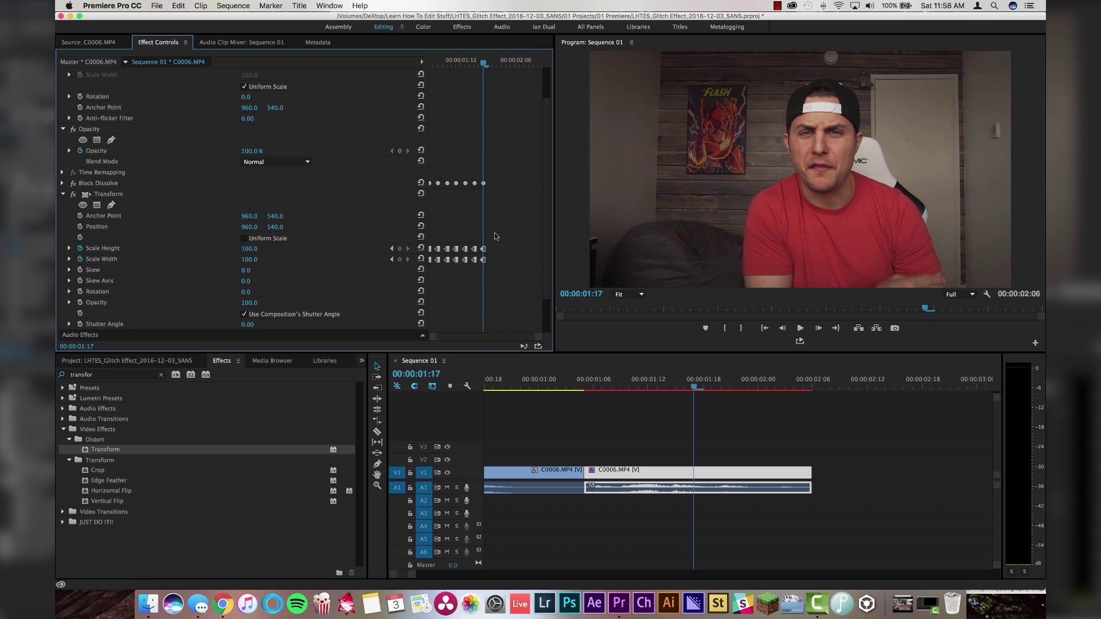
{"action": "left_click", "coordinate": [63, 194]}
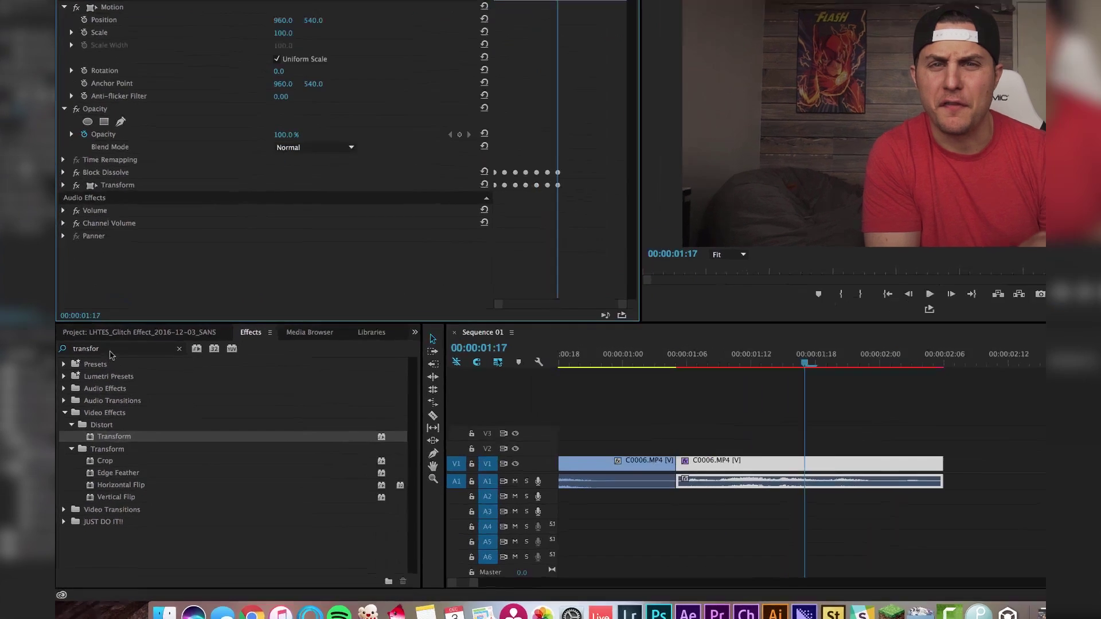
{"action": "left_click", "coordinate": [103, 376]}
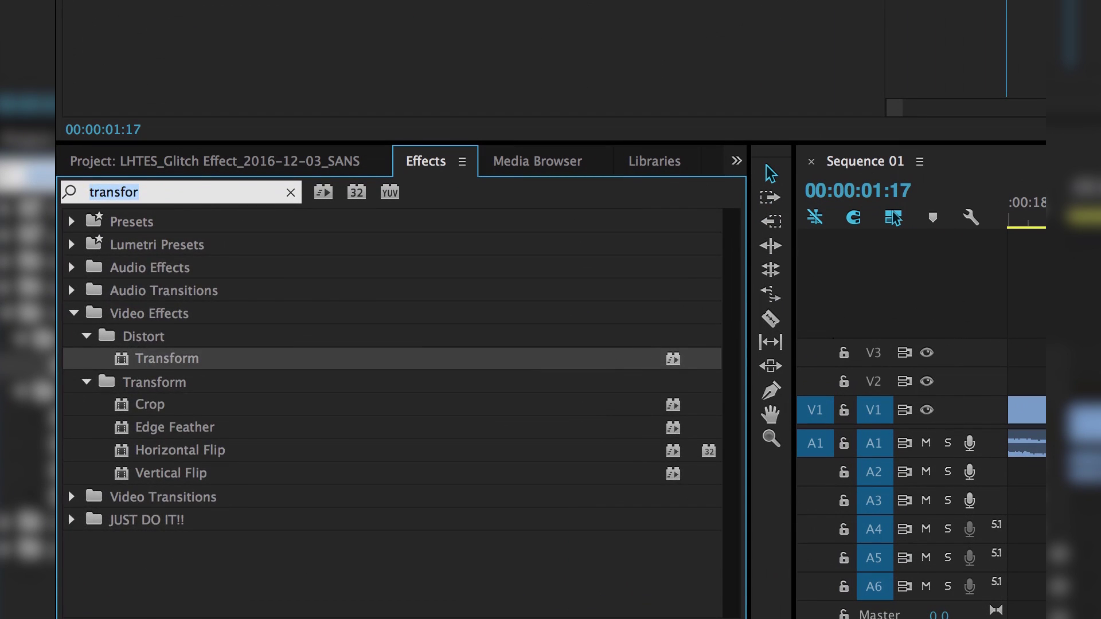
Step: Apply Wave Warp from a 'wave war' search and set its Wave Type to Noise
{"action": "type", "text": "wave warp"}
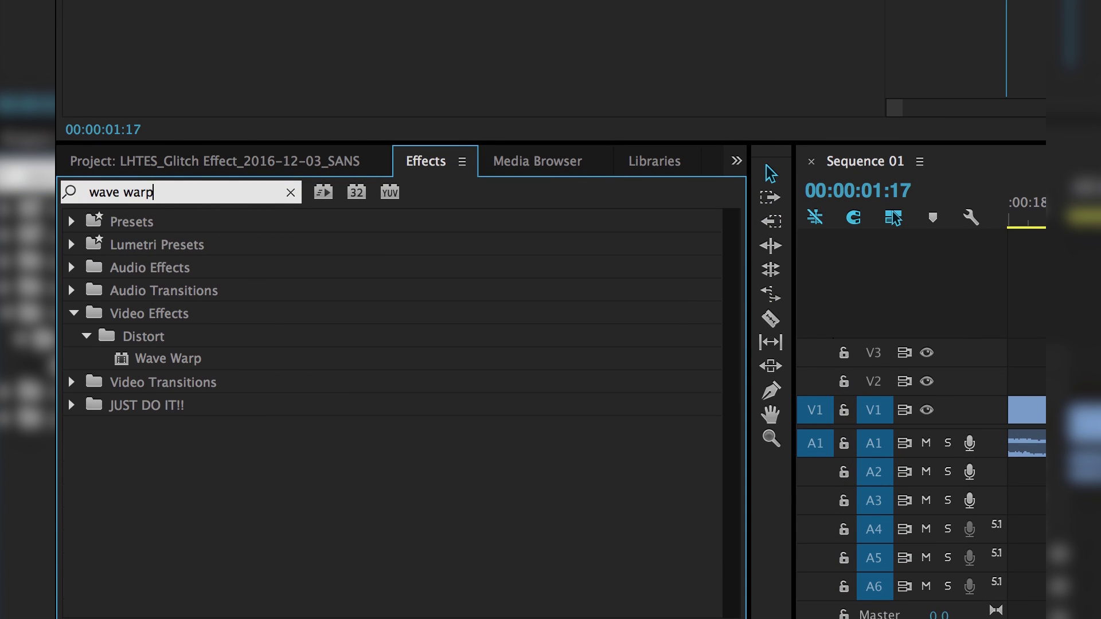
{"action": "left_click", "coordinate": [184, 360]}
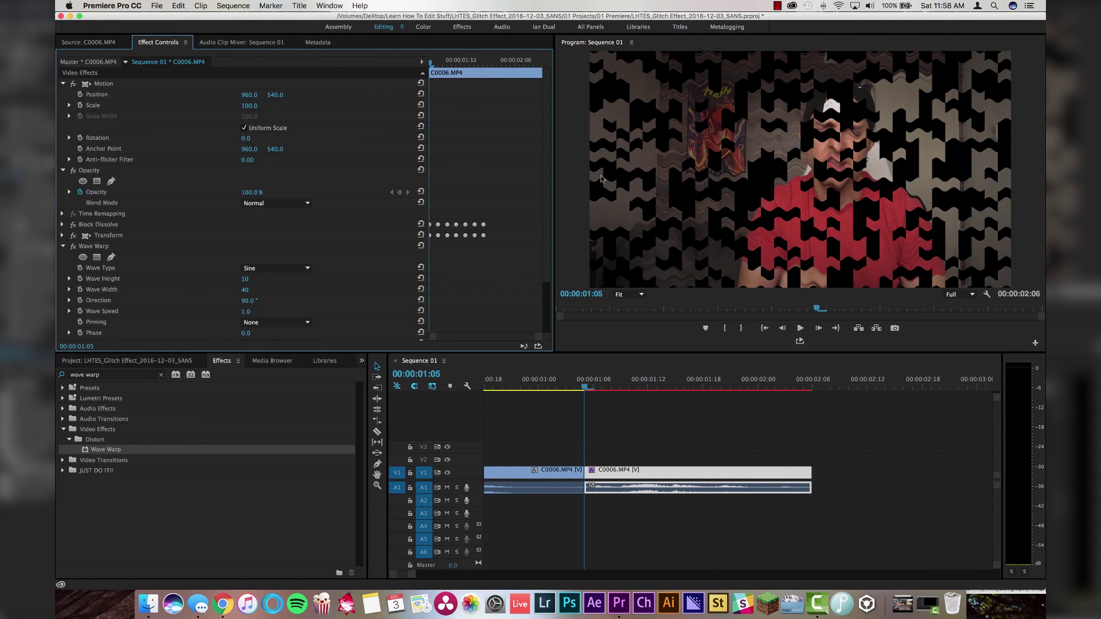
{"action": "left_click_drag", "start_coordinate": [430, 62], "coordinate": [449, 62]}
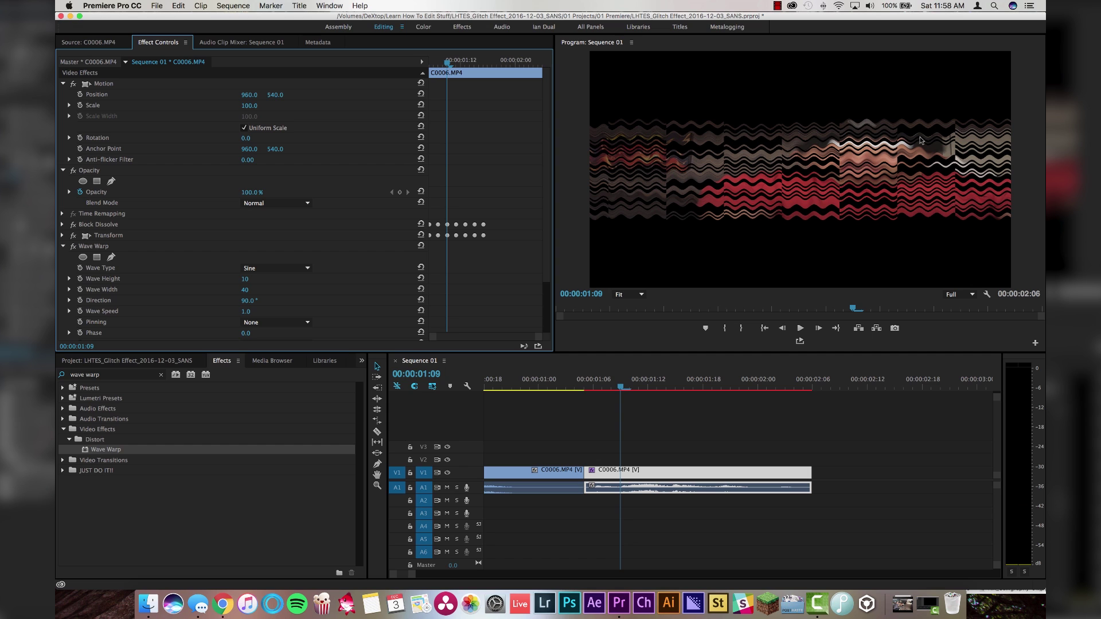
{"action": "left_click", "coordinate": [260, 269]}
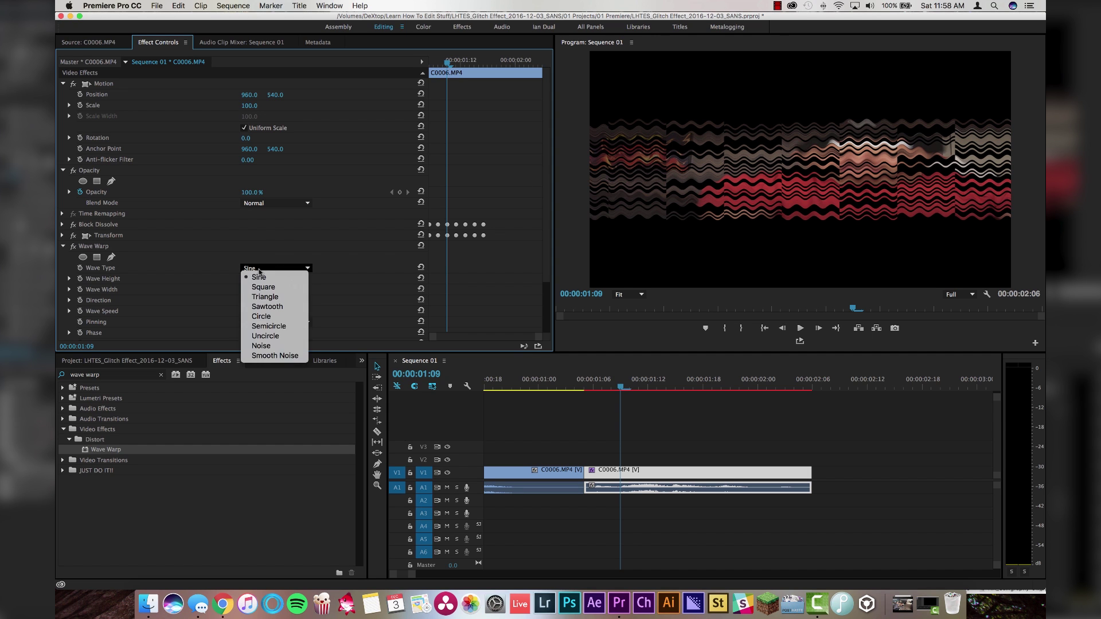
{"action": "left_click", "coordinate": [269, 347]}
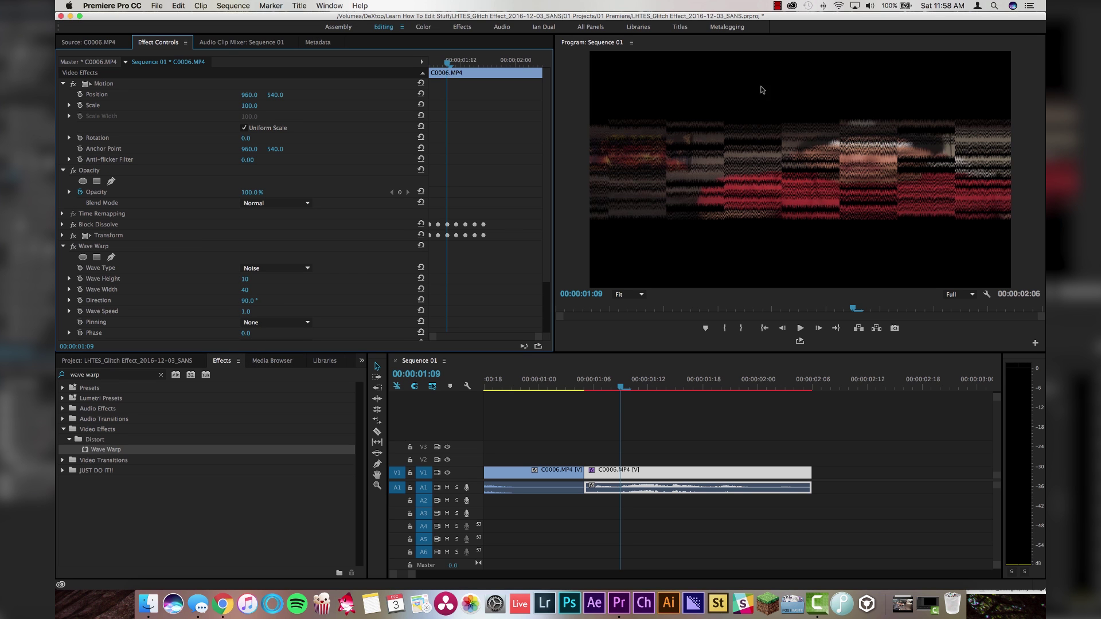
Step: At the clip's first frame, keyframe Wave Height and Wave Width, raising Wave Height from 10 to 24
{"action": "left_click", "coordinate": [430, 61]}
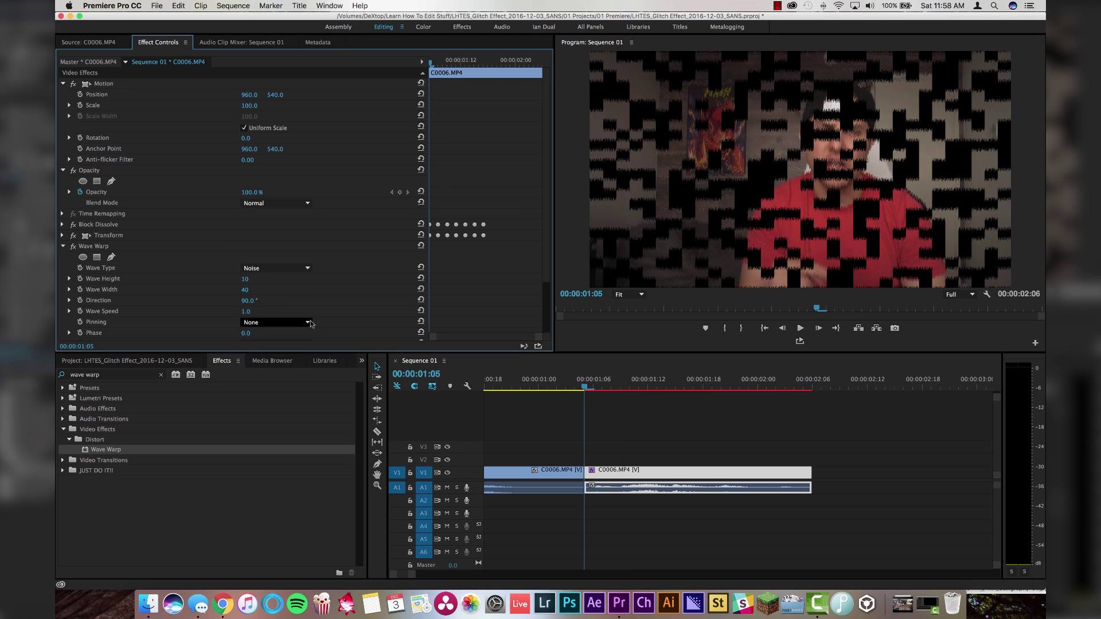
{"action": "left_click", "coordinate": [80, 278]}
{"action": "left_click", "coordinate": [81, 289]}
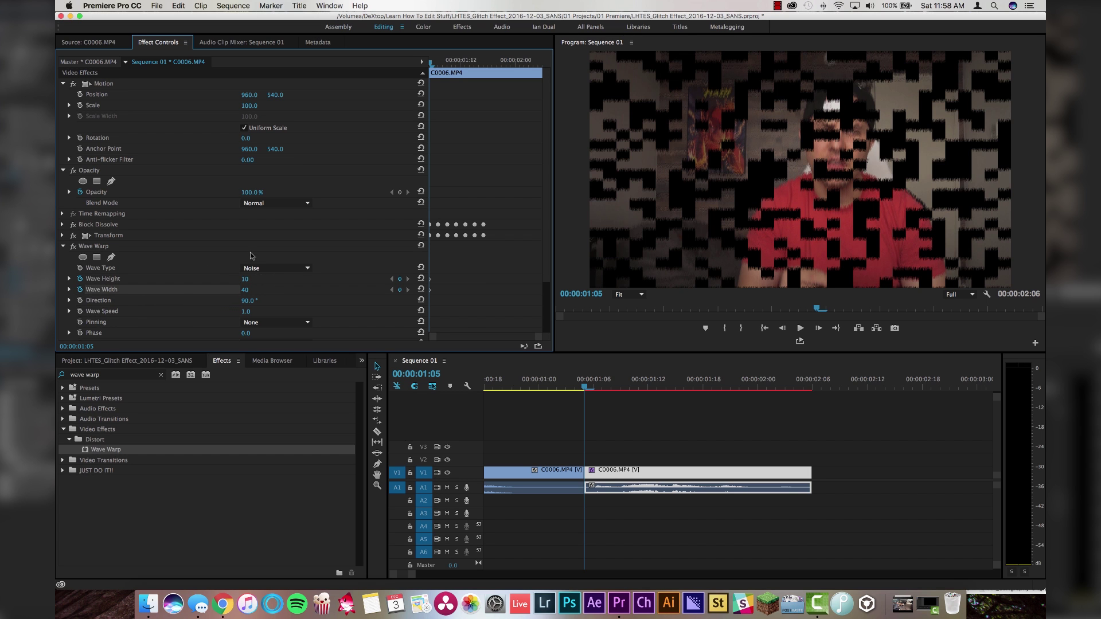
{"action": "left_click_drag", "start_coordinate": [245, 278], "coordinate": [378, 290]}
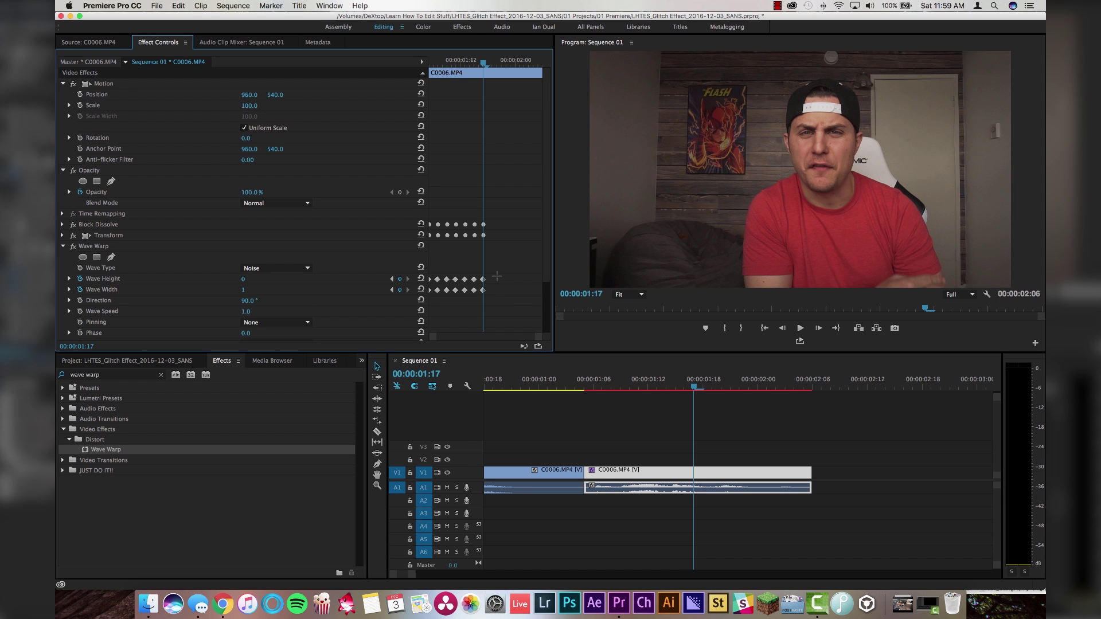
{"action": "right_click", "coordinate": [444, 285]}
Step: Apply Ease In to the Wave Warp keyframes, then replay the glitch section
{"action": "left_click", "coordinate": [495, 408]}
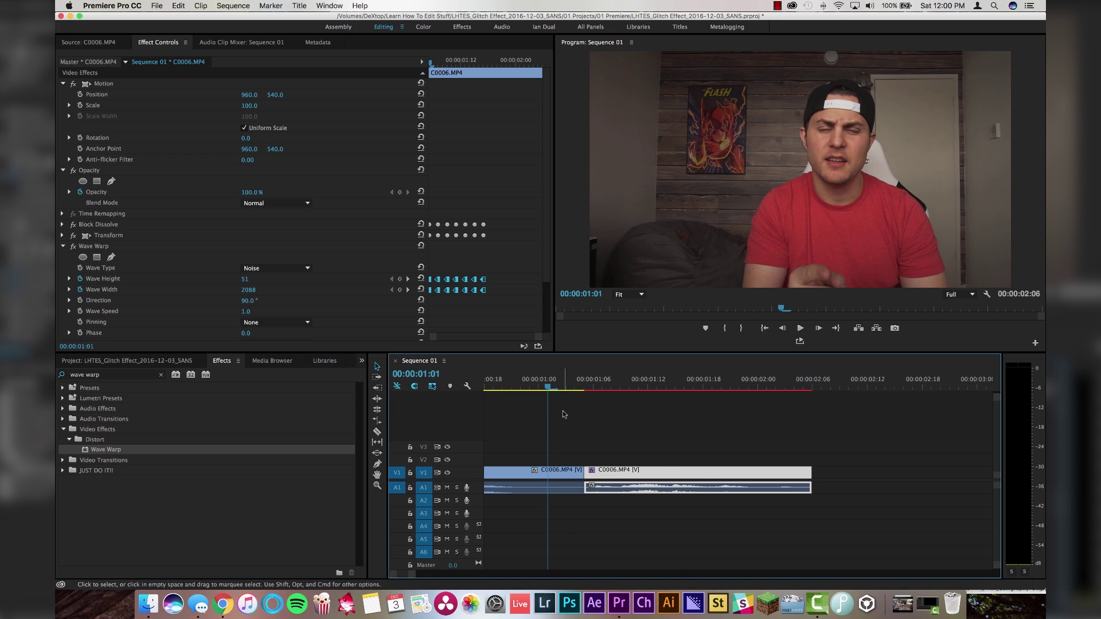
{"action": "key", "text": "space"}
{"action": "left_click", "coordinate": [552, 379]}
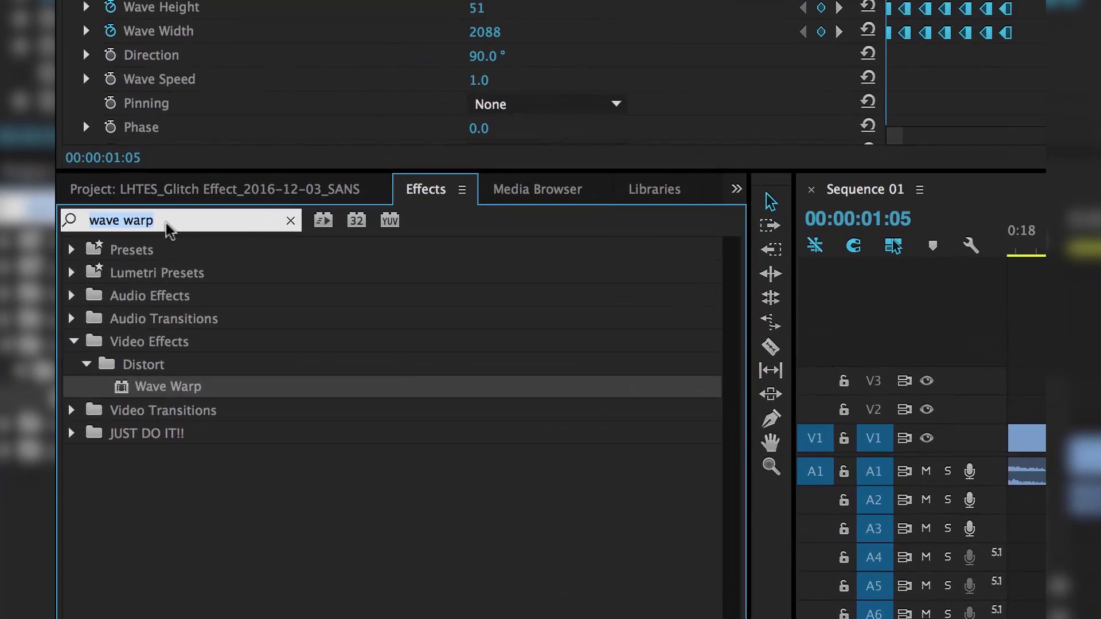
Step: Add the Color Balance effect from a 'color' search, collapsing Wave Warp to reach it
{"action": "type", "text": "color"}
{"action": "left_click", "coordinate": [161, 477]}
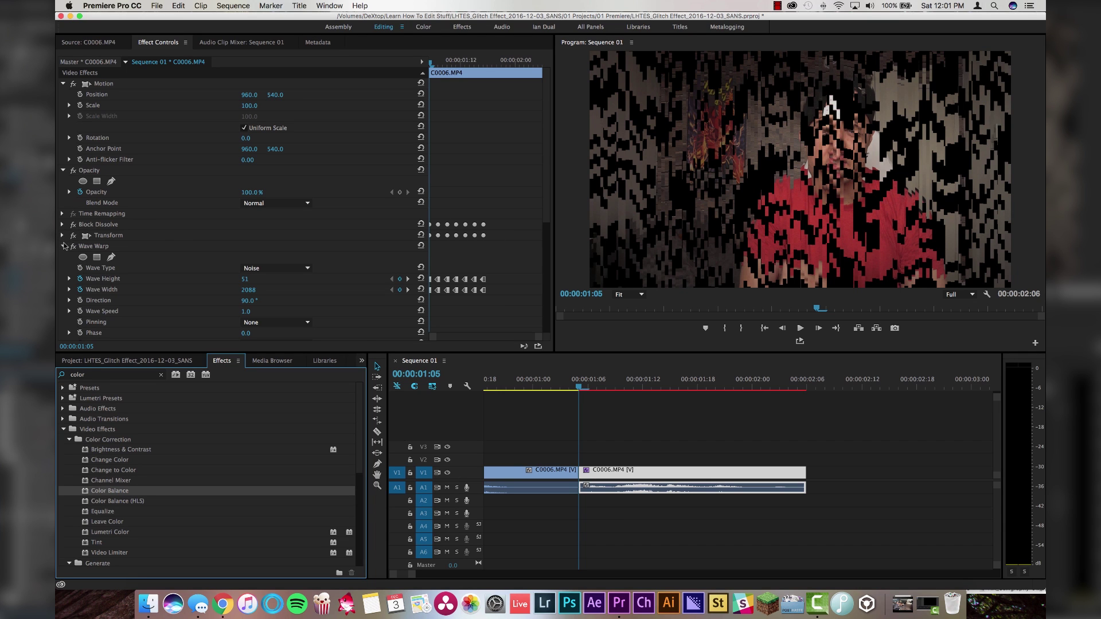
{"action": "left_click", "coordinate": [64, 246]}
{"action": "scroll", "coordinate": [106, 206], "scroll_direction": "down", "scroll_amount": 3}
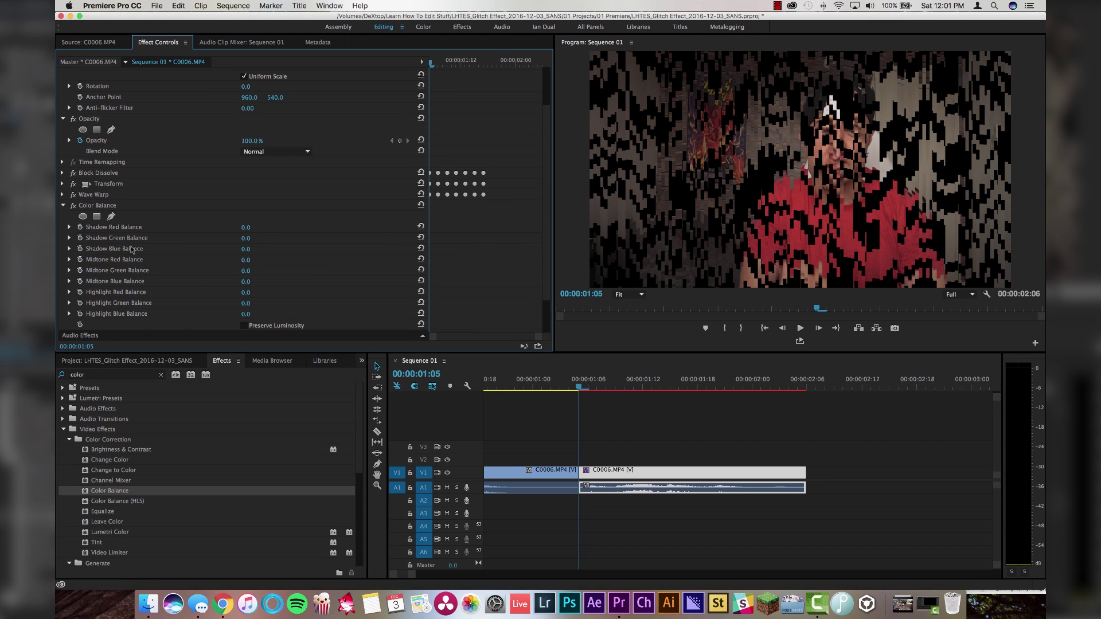
{"action": "scroll", "coordinate": [142, 269], "scroll_direction": "down", "scroll_amount": 2}
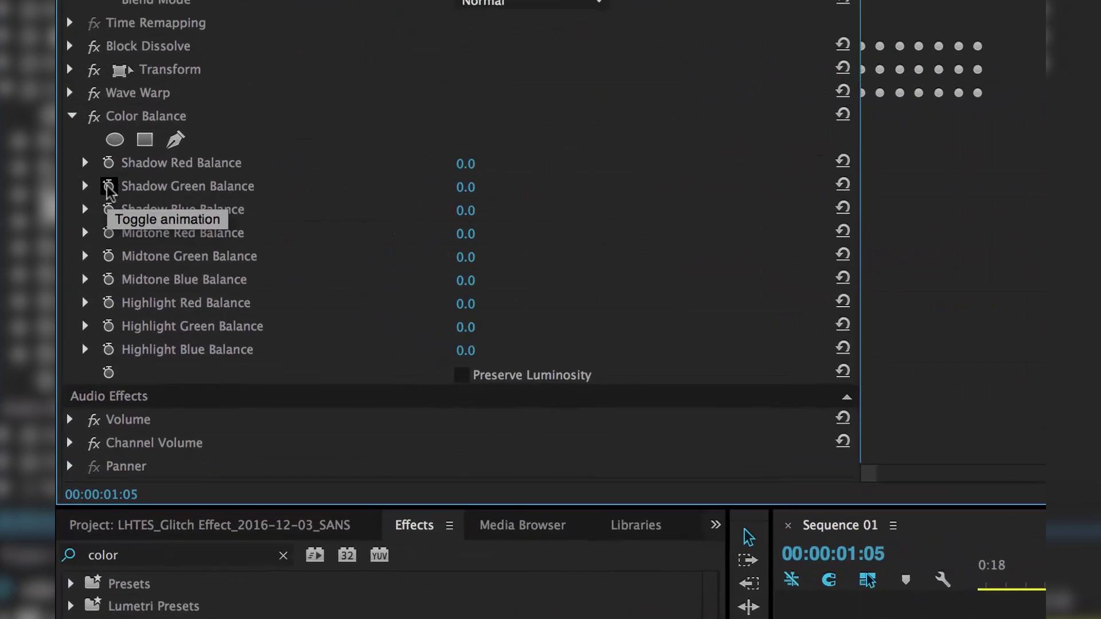
Step: Keyframe Shadow, Midtone and Highlight Green Balance and set those keyframes to Hold
{"action": "left_click", "coordinate": [80, 203]}
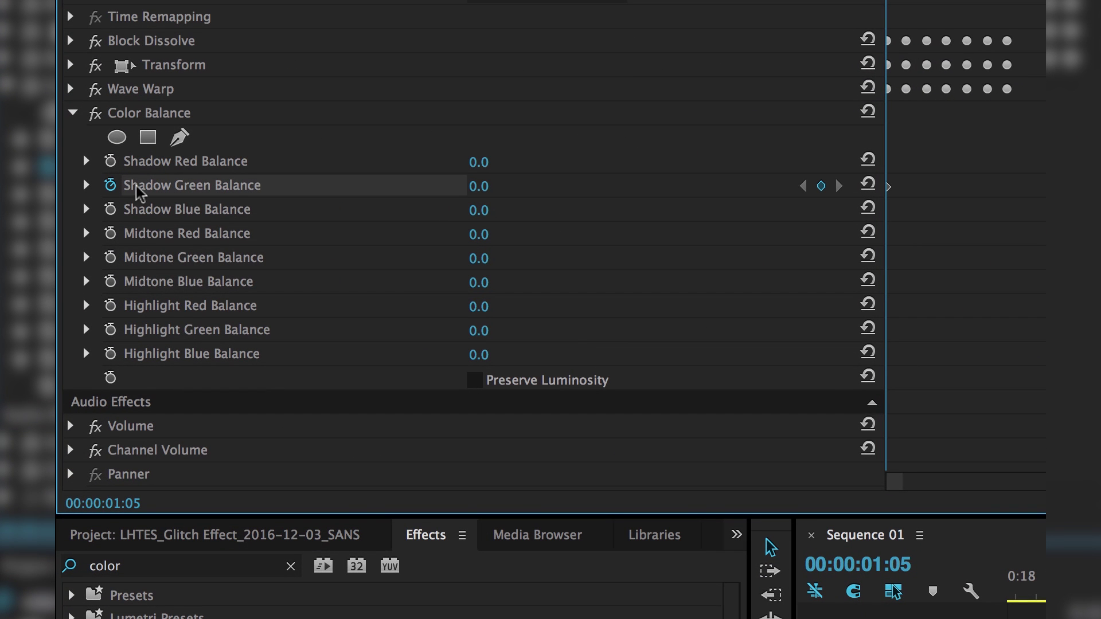
{"action": "left_click", "coordinate": [110, 257]}
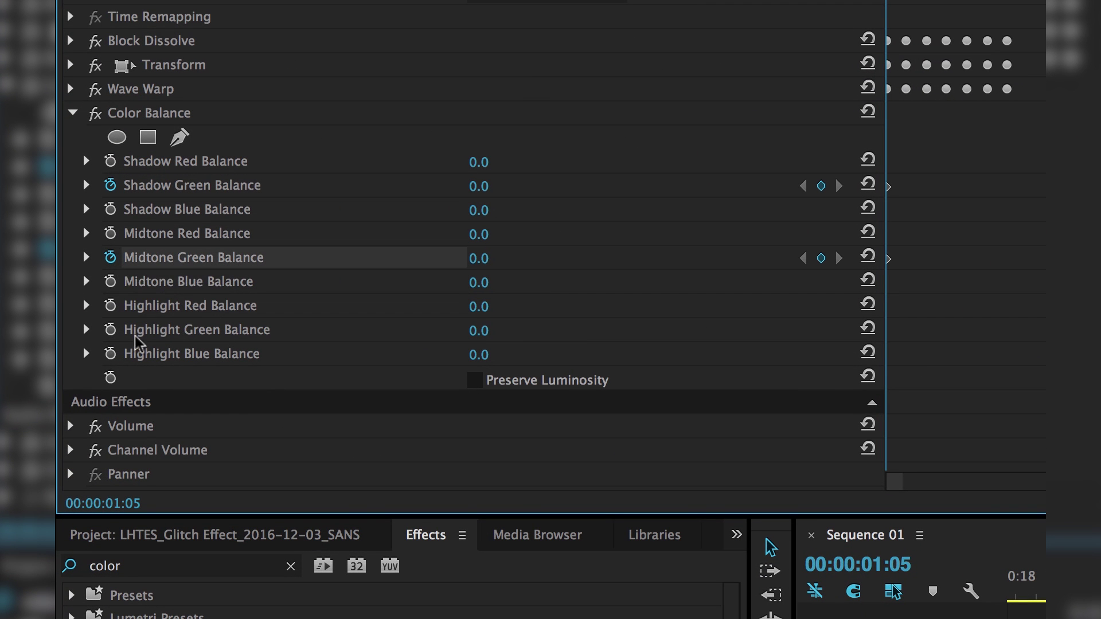
{"action": "left_click", "coordinate": [110, 330]}
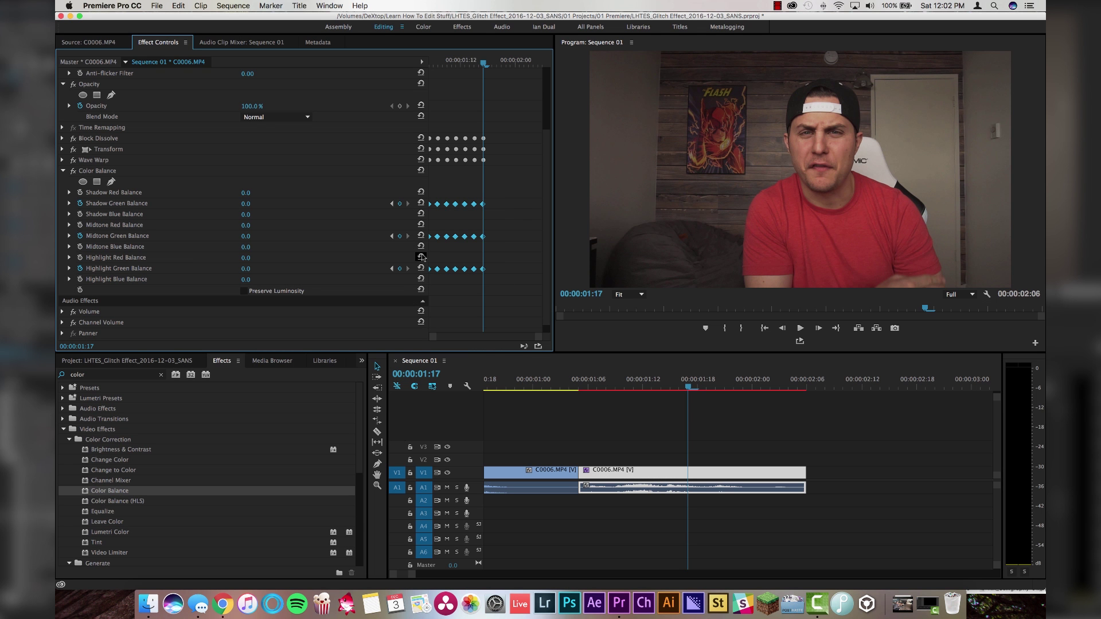
{"action": "right_click", "coordinate": [447, 204]}
{"action": "left_click", "coordinate": [499, 337]}
Step: Collapse Color Balance and apply Distort > Offset from an 'off' search, keeping Shift Center To 960, 540
{"action": "left_click", "coordinate": [64, 171]}
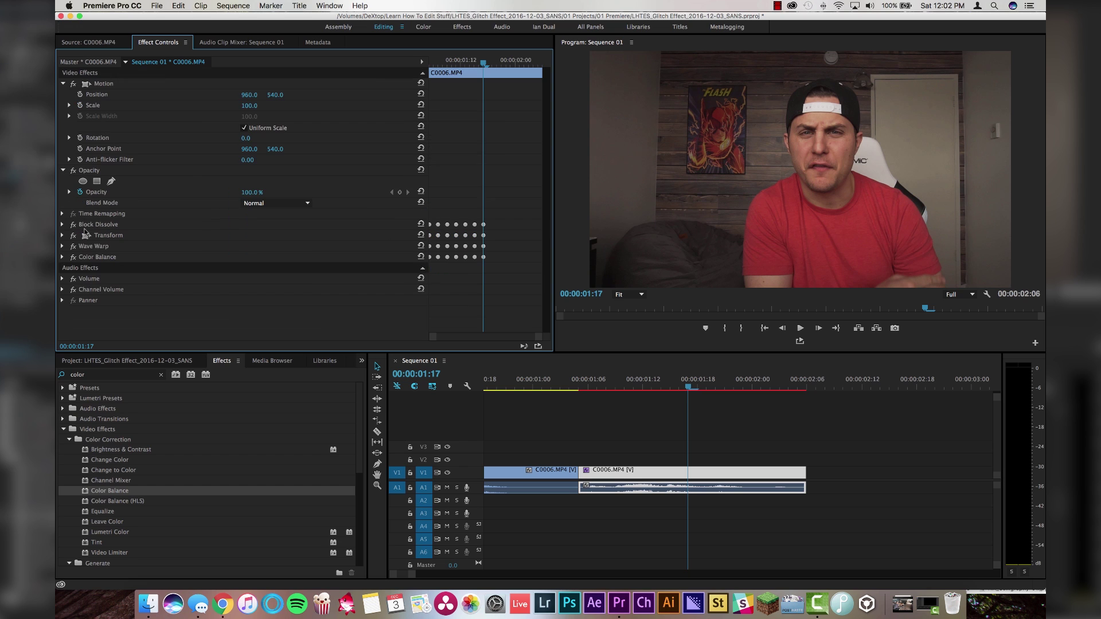
{"action": "left_click", "coordinate": [184, 430]}
{"action": "left_click", "coordinate": [97, 376]}
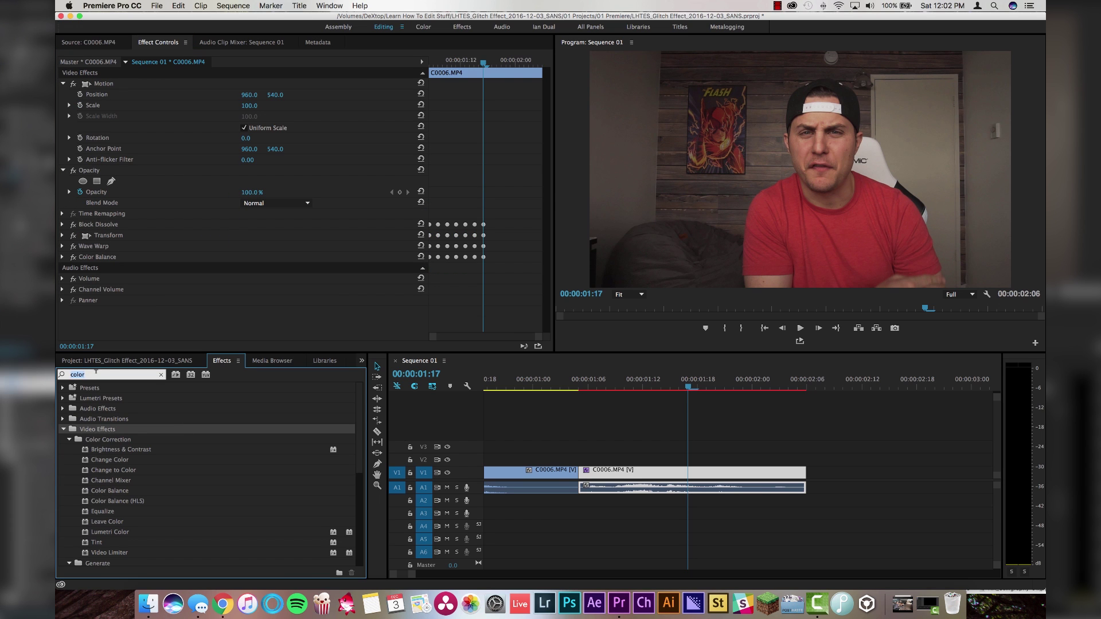
{"action": "type", "text": "off"}
{"action": "left_click_drag", "start_coordinate": [99, 470], "coordinate": [616, 469]}
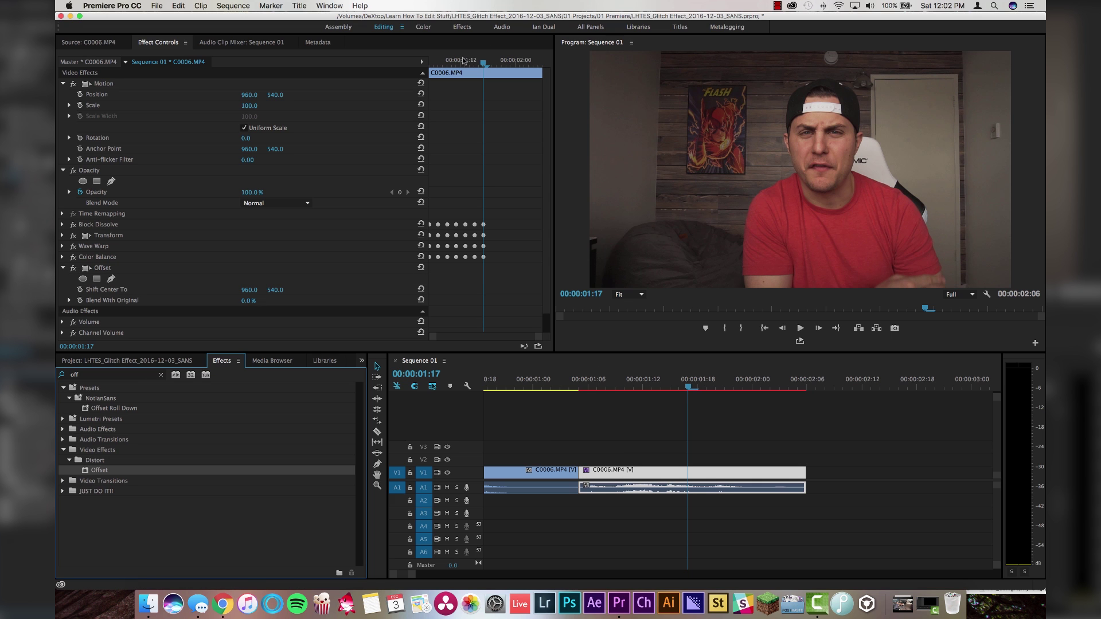
{"action": "left_click_drag", "start_coordinate": [265, 292], "coordinate": [436, 293]}
{"action": "key", "text": "super+z"}
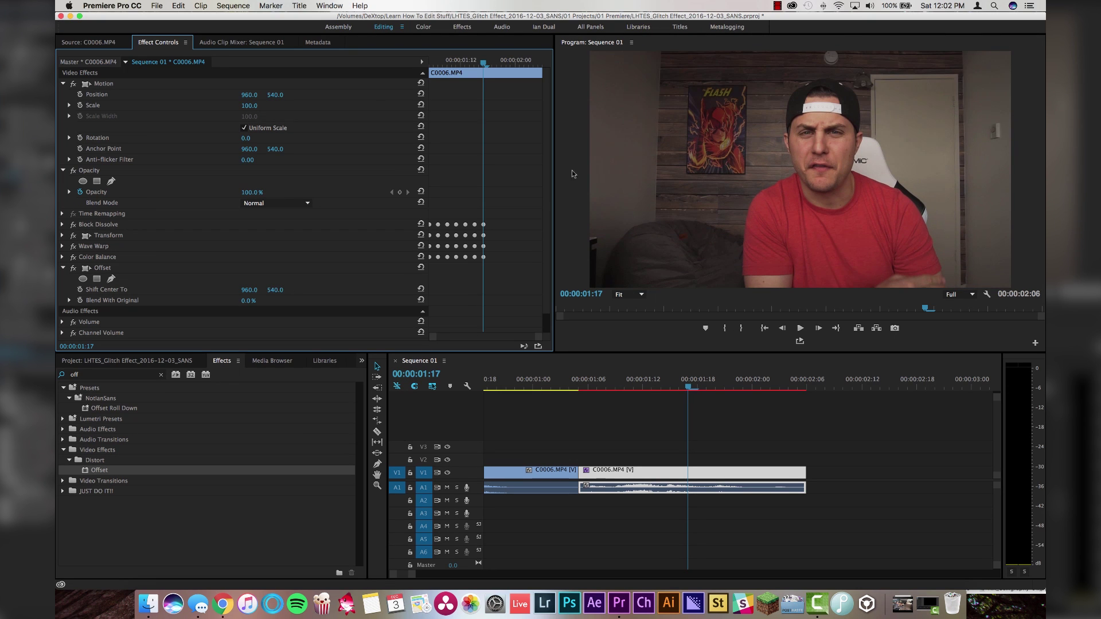
{"action": "left_click", "coordinate": [485, 75]}
Step: Start Shift Center To keyframing at 00:00:01:19, then push its vertical value far off at 01:05
{"action": "key", "text": "space"}
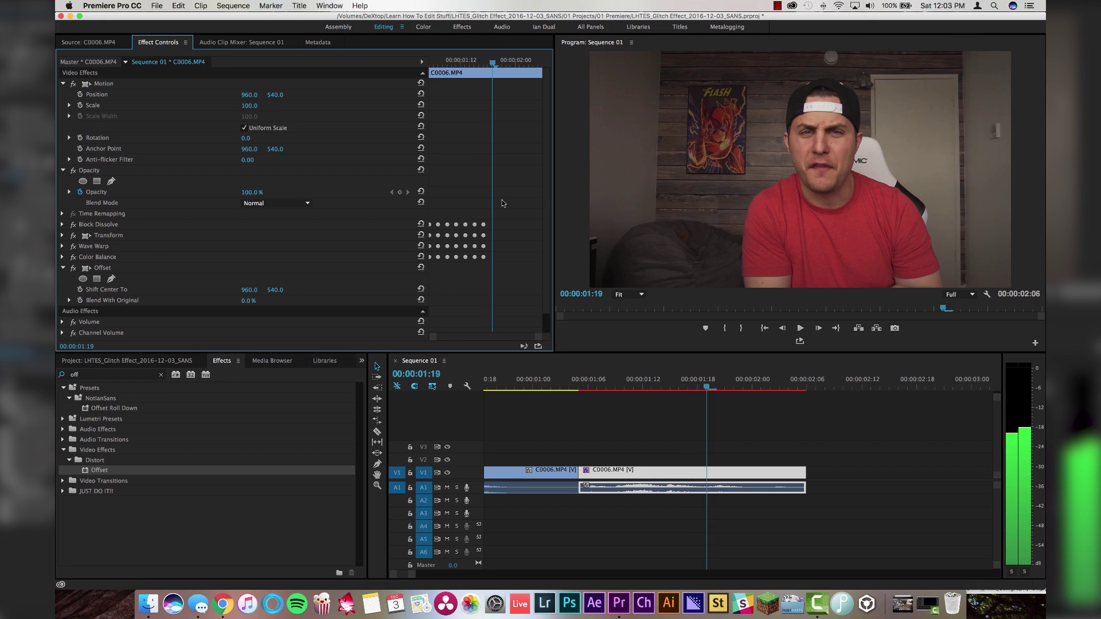
{"action": "left_click", "coordinate": [80, 290]}
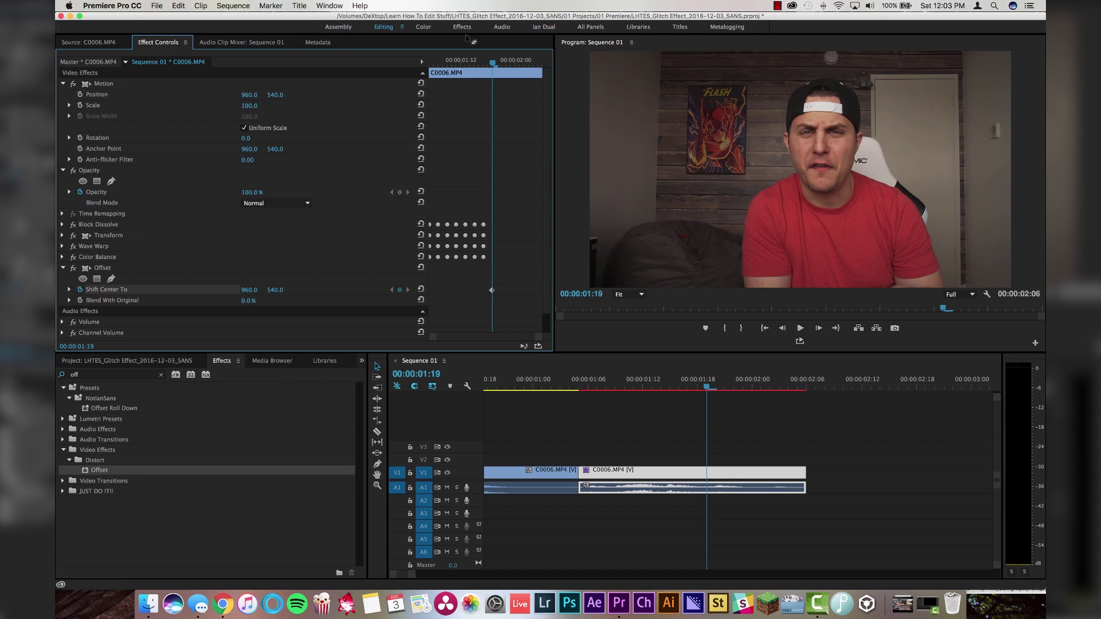
{"action": "left_click_drag", "start_coordinate": [481, 63], "coordinate": [154, 290]}
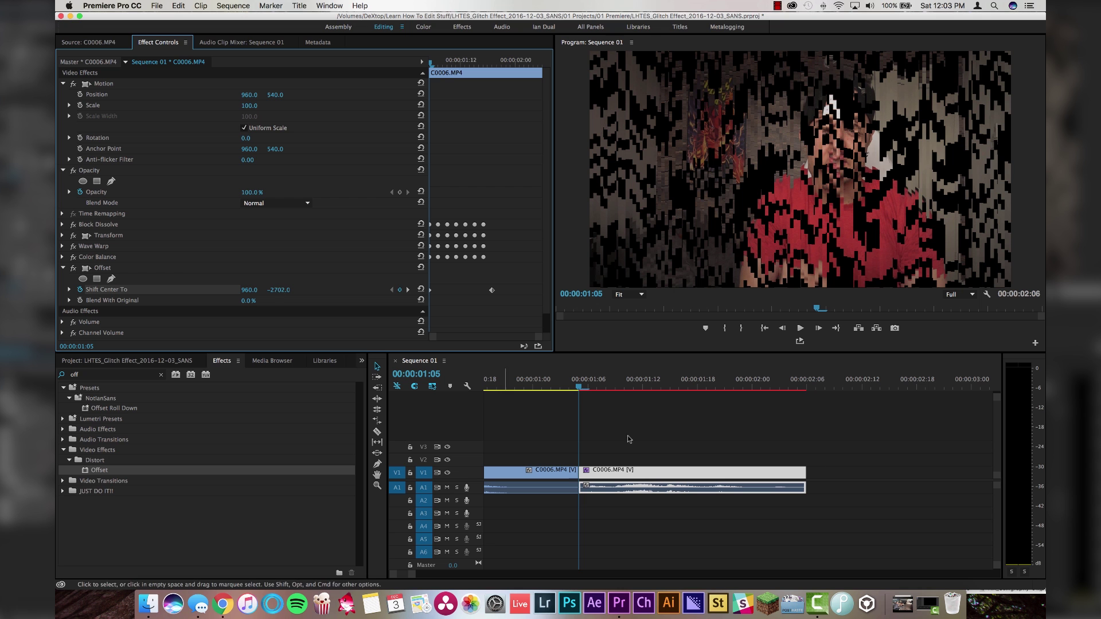
{"action": "left_click_drag", "start_coordinate": [580, 381], "coordinate": [707, 386]}
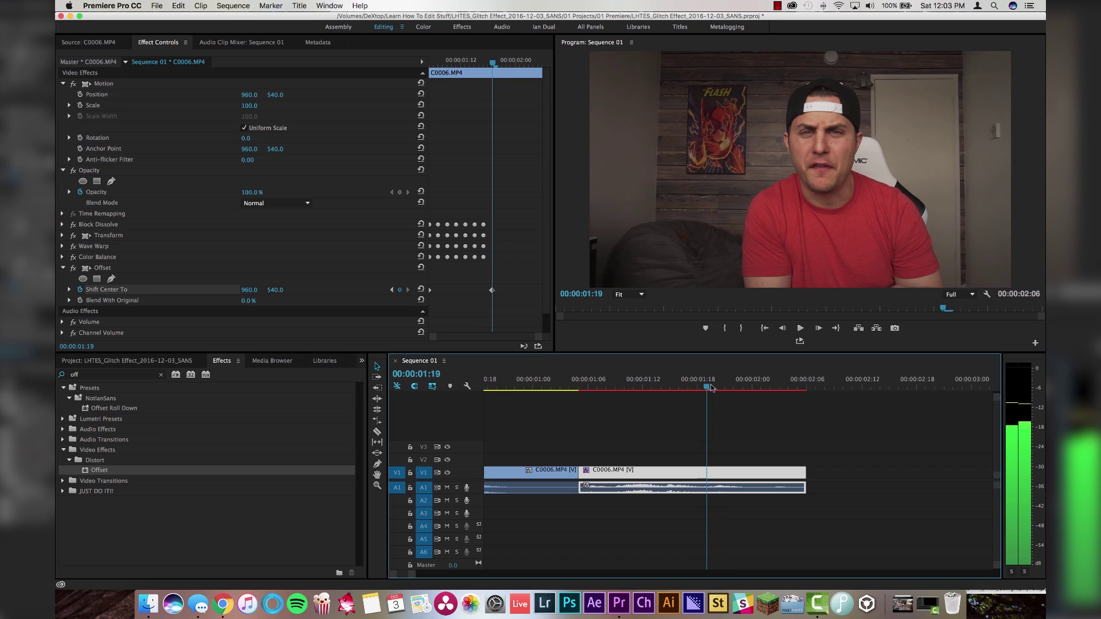
Step: Replay the glitch and nudge the Shift Center To keyframe earlier so it settles at 540
{"action": "left_click", "coordinate": [493, 383]}
{"action": "key", "text": "space"}
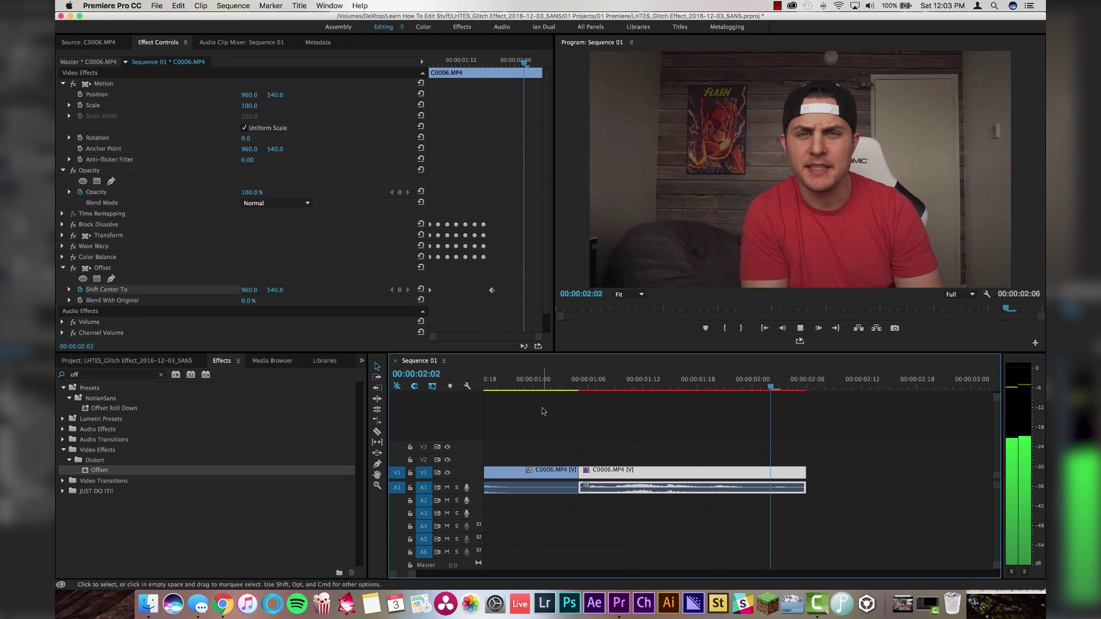
{"action": "left_click", "coordinate": [528, 380]}
{"action": "left_click", "coordinate": [533, 381]}
{"action": "key", "text": "space"}
{"action": "left_click_drag", "start_coordinate": [483, 71], "coordinate": [487, 291]}
{"action": "left_click", "coordinate": [770, 381]}
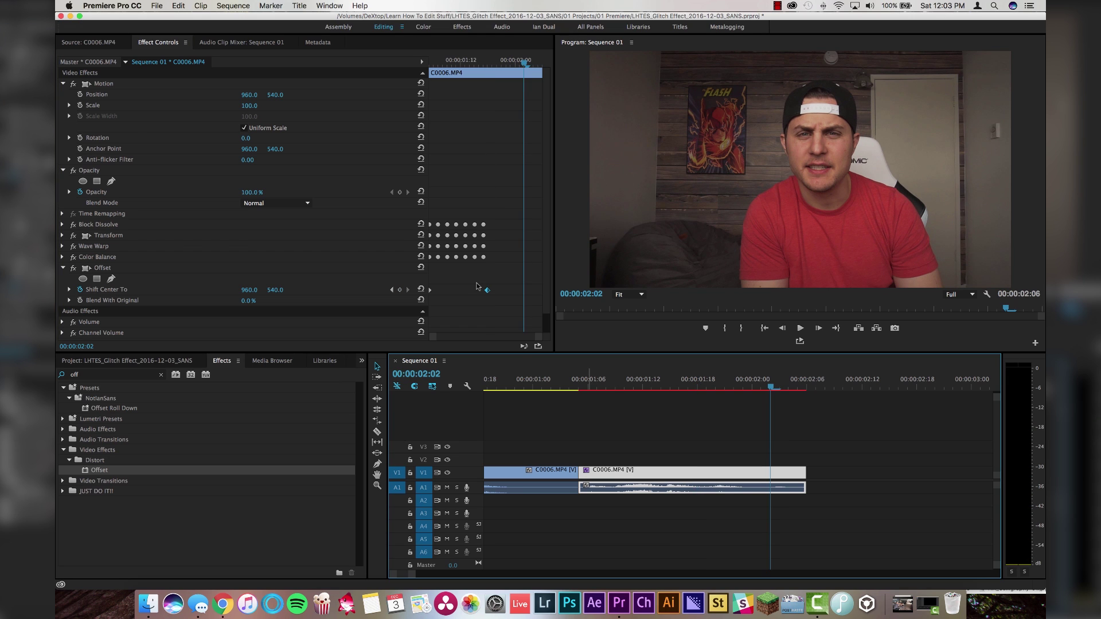
{"action": "left_click", "coordinate": [103, 226]}
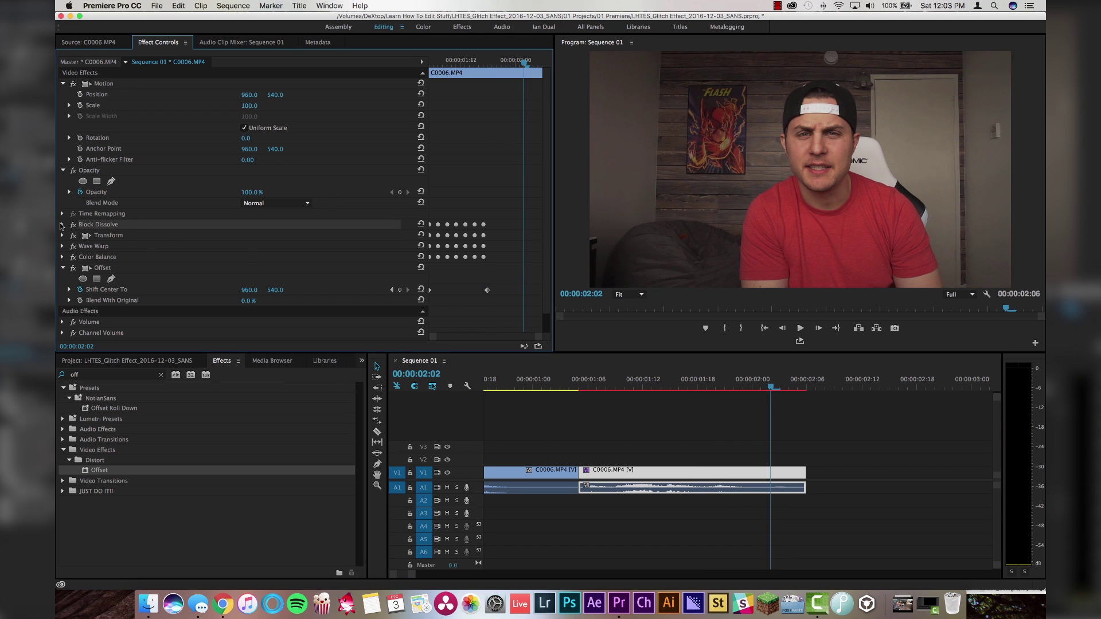
Step: Expand the Block Dissolve and Transform effect settings and save the project
{"action": "left_click", "coordinate": [62, 225]}
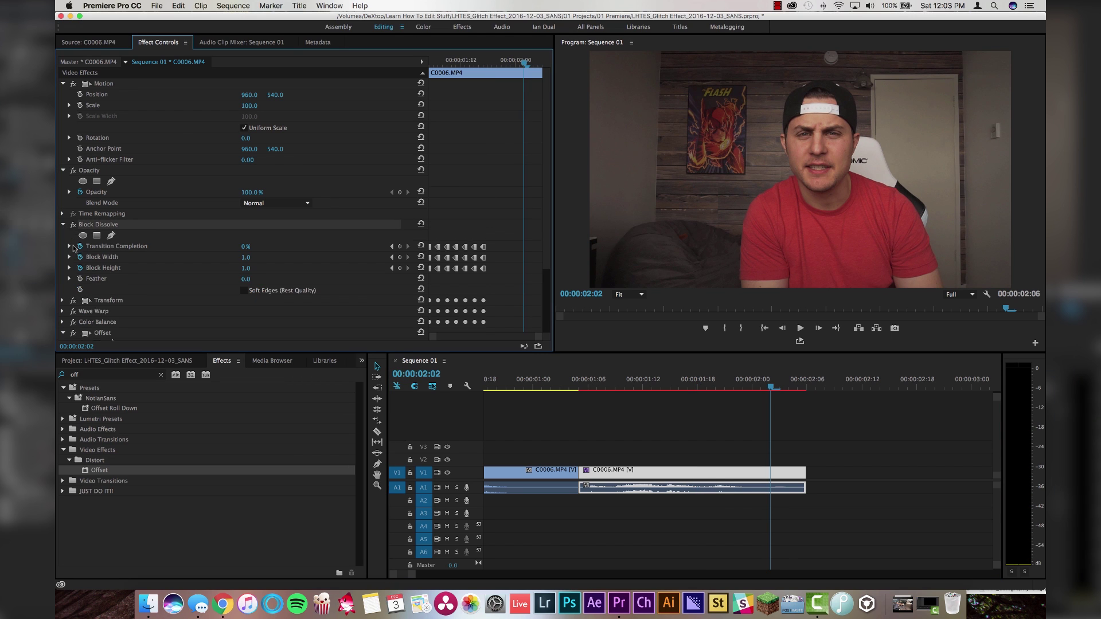
{"action": "left_click", "coordinate": [67, 304]}
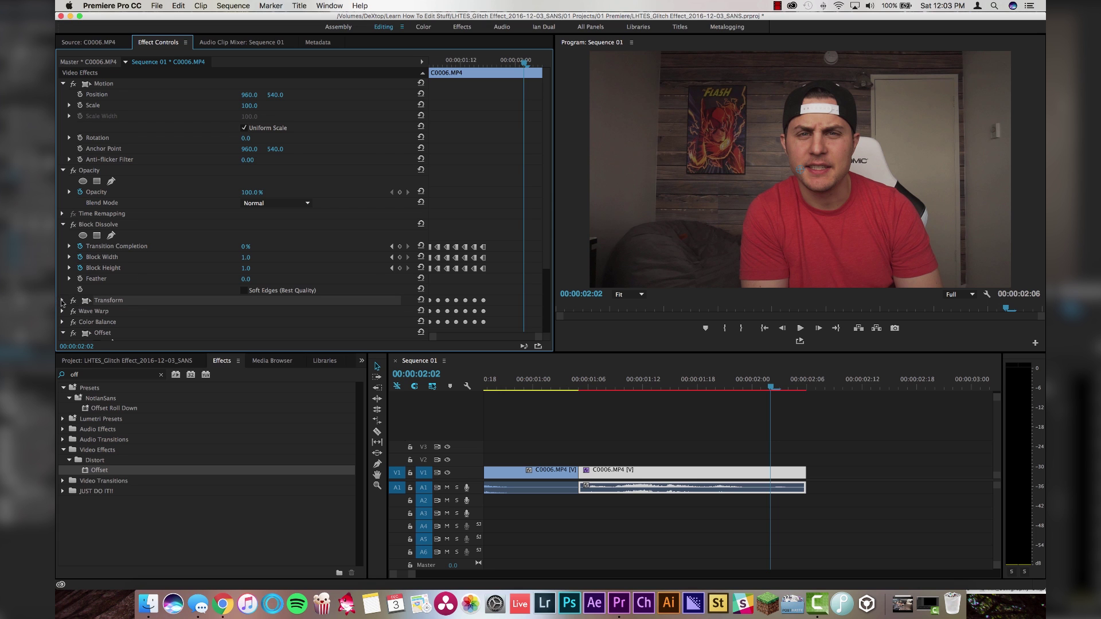
{"action": "left_click", "coordinate": [62, 300]}
{"action": "scroll", "coordinate": [81, 267], "scroll_direction": "down", "scroll_amount": 4}
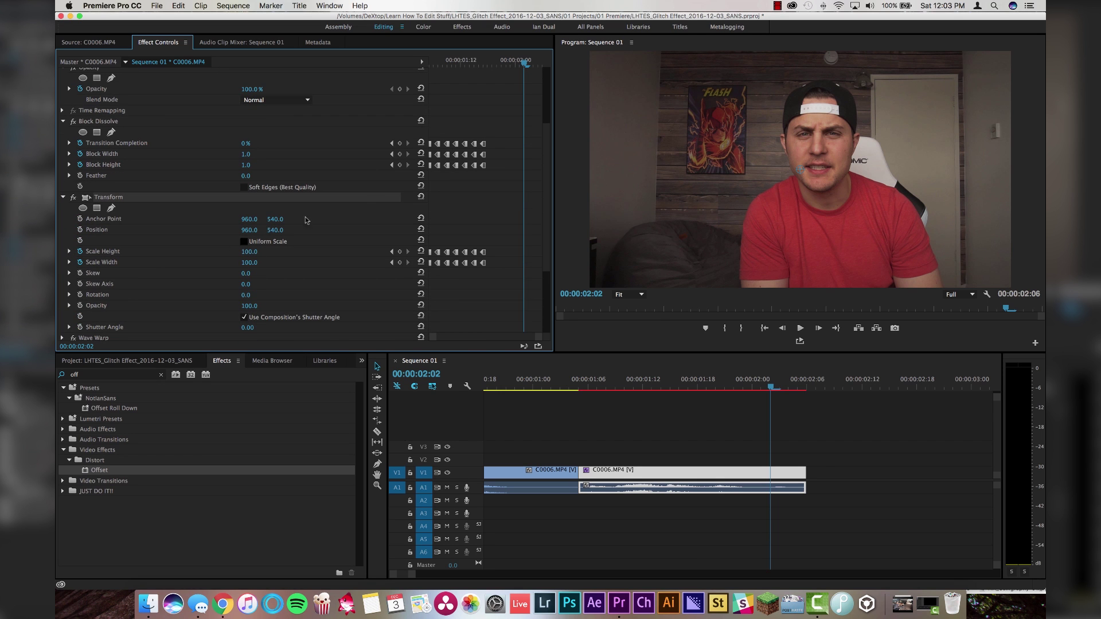
{"action": "key", "text": "super+s"}
Step: Around 00:00:01:08, drag groups of Block Dissolve and Transform keyframes to different times
{"action": "left_click_drag", "start_coordinate": [498, 94], "coordinate": [442, 95]}
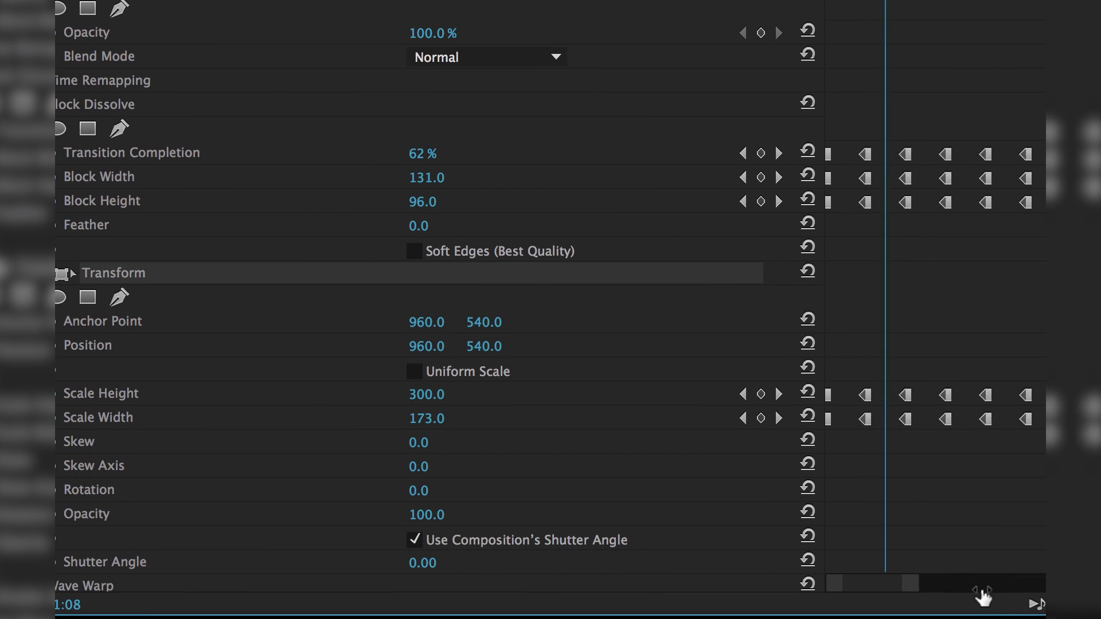
{"action": "left_click_drag", "start_coordinate": [983, 597], "coordinate": [912, 200]}
{"action": "key", "text": "Left"}
{"action": "key", "text": "Left"}
{"action": "key", "text": "Left"}
{"action": "key", "text": "Right"}
{"action": "left_click_drag", "start_coordinate": [909, 143], "coordinate": [870, 228]}
{"action": "left_click_drag", "start_coordinate": [885, 166], "coordinate": [853, 165]}
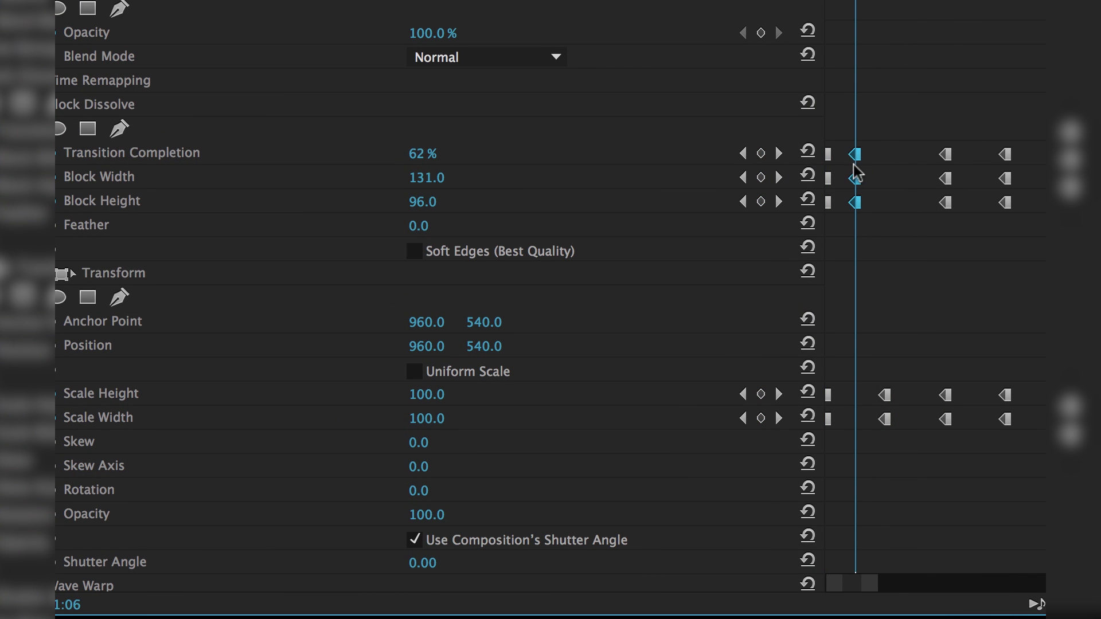
{"action": "key", "text": "Right"}
{"action": "key", "text": "Right"}
{"action": "key", "text": "Right"}
{"action": "key", "text": "Right"}
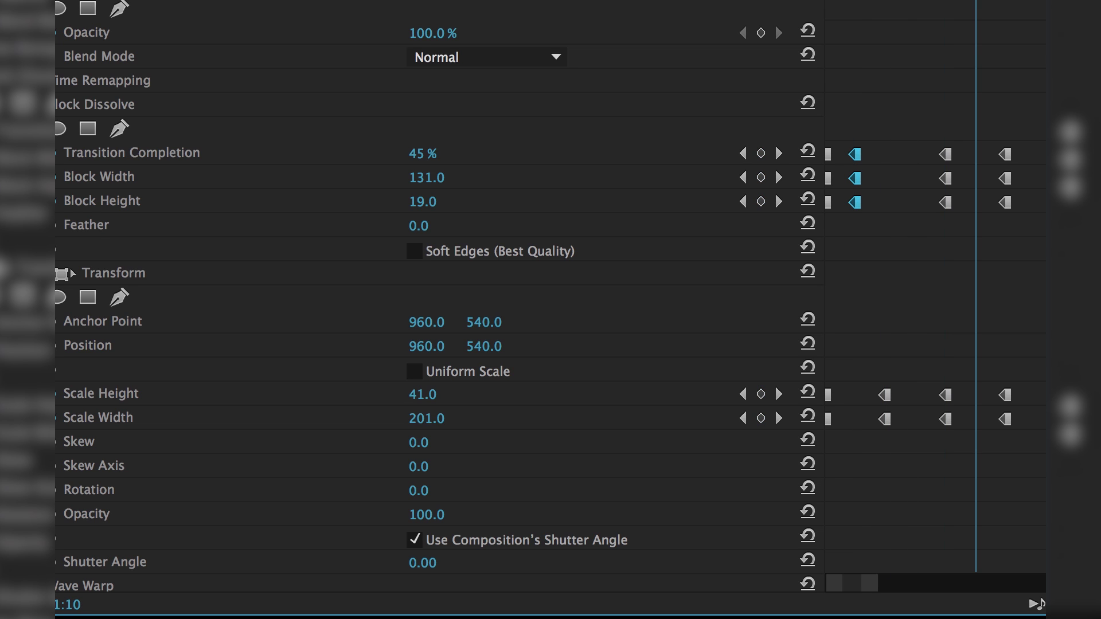
{"action": "left_click_drag", "start_coordinate": [931, 146], "coordinate": [954, 215]}
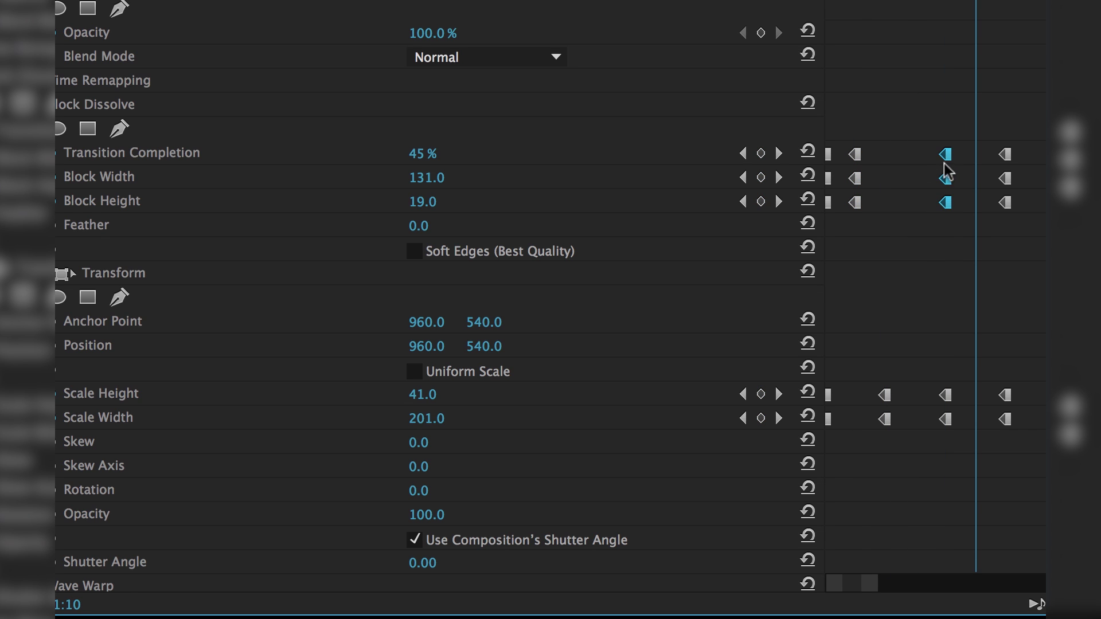
{"action": "left_click_drag", "start_coordinate": [944, 164], "coordinate": [971, 163]}
{"action": "scroll", "coordinate": [974, 121], "scroll_direction": "down", "scroll_amount": 1}
{"action": "left_click_drag", "start_coordinate": [875, 584], "coordinate": [886, 587]}
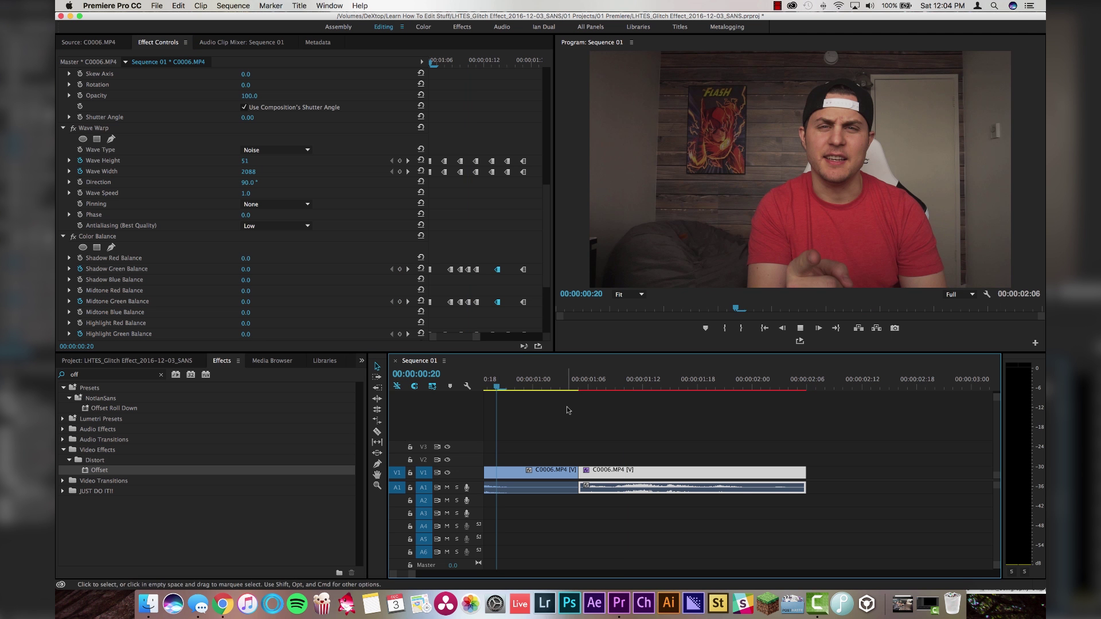
Step: Play the scrambled glitch transition and stop at 00:00:02:02
{"action": "key", "text": "space"}
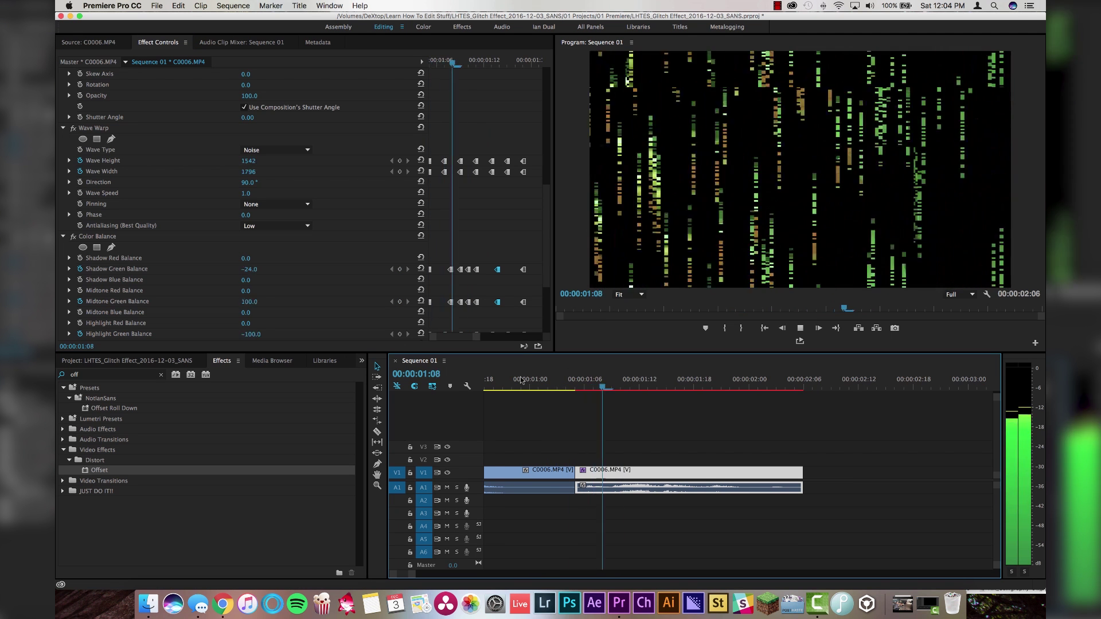
{"action": "key", "text": "space"}
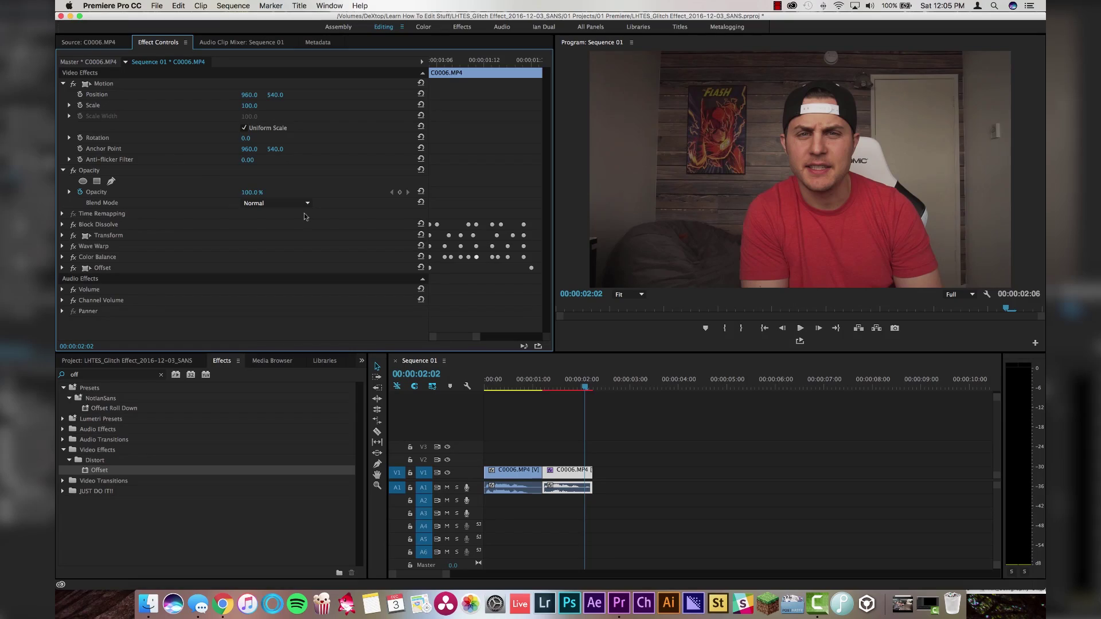
Step: Select Block Dissolve through Offset, all five glitch effects, in Effect Controls
{"action": "left_click", "coordinate": [99, 227]}
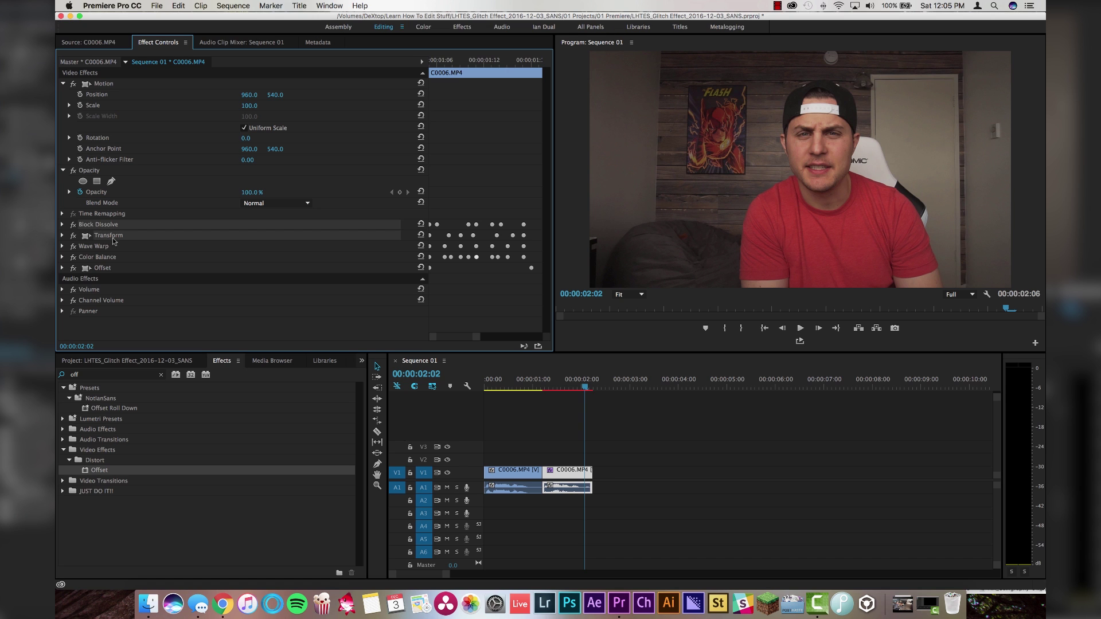
{"action": "left_click", "coordinate": [104, 248], "text": "shift"}
{"action": "left_click", "coordinate": [110, 258], "text": "shift"}
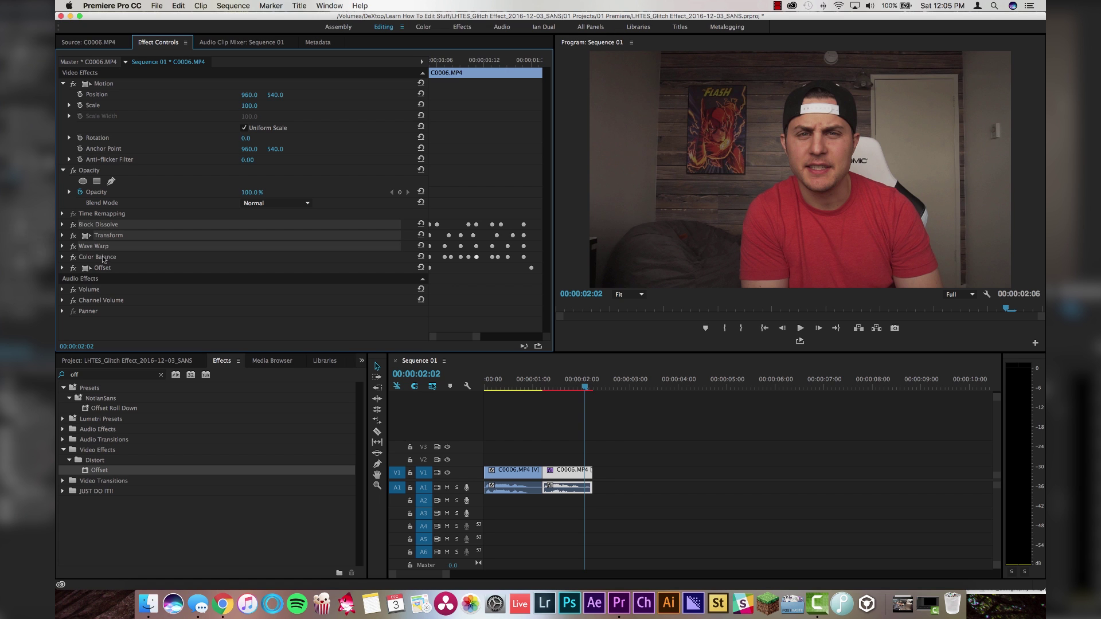
{"action": "left_click", "coordinate": [105, 270], "text": "shift"}
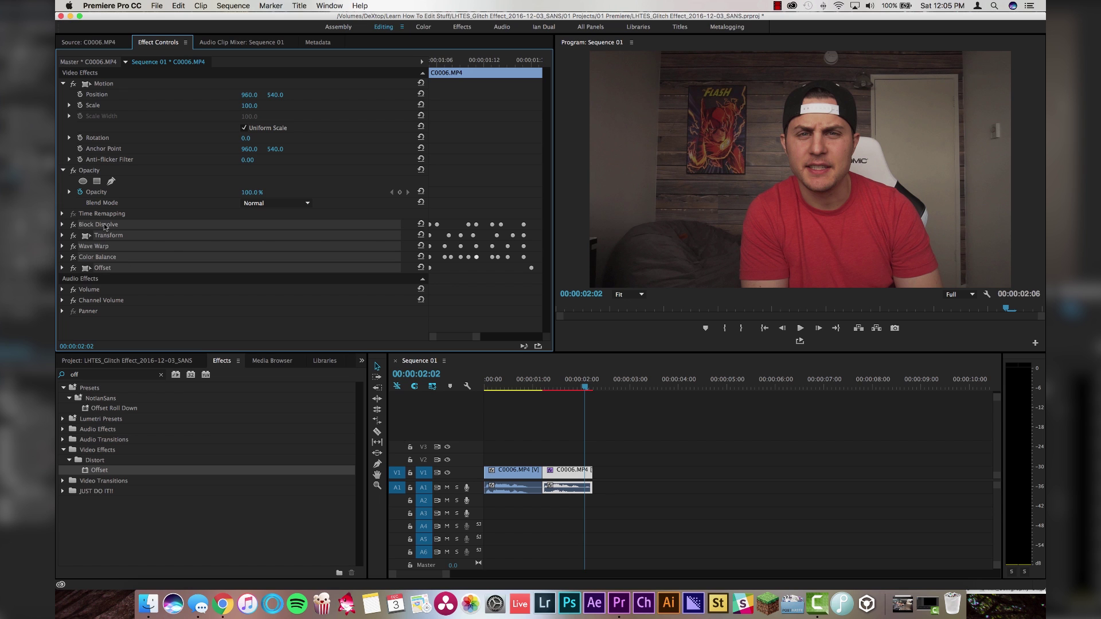
Step: Save the selected effects as preset 'Glitch Tut 1' anchored to In Point, then show Project bins
{"action": "right_click", "coordinate": [105, 226]}
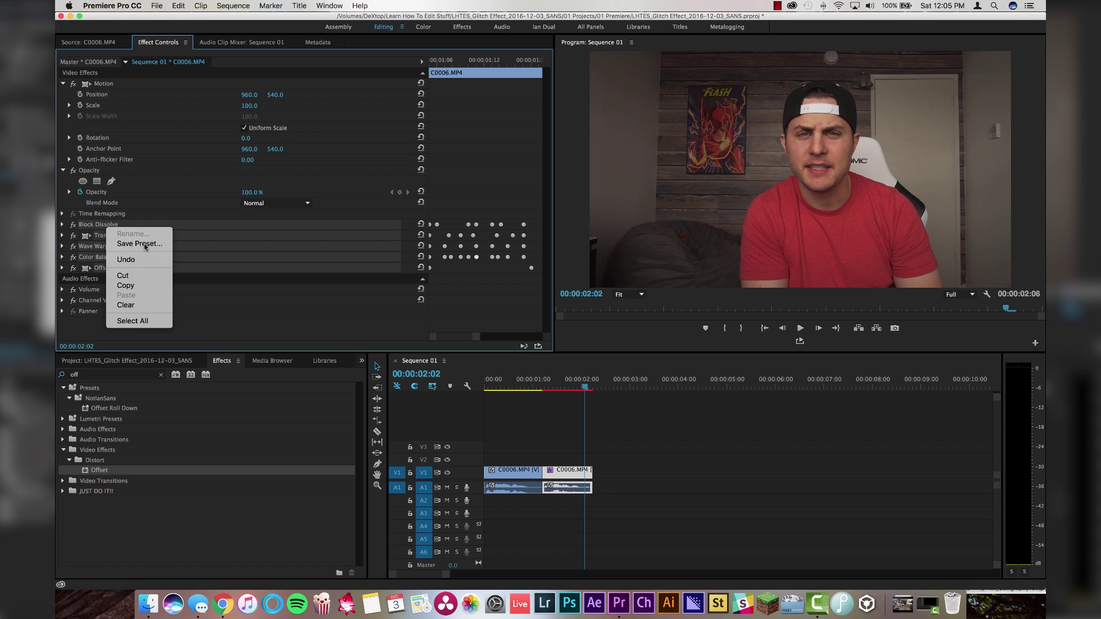
{"action": "left_click", "coordinate": [139, 243]}
{"action": "type", "text": "Glitch Tut 1"}
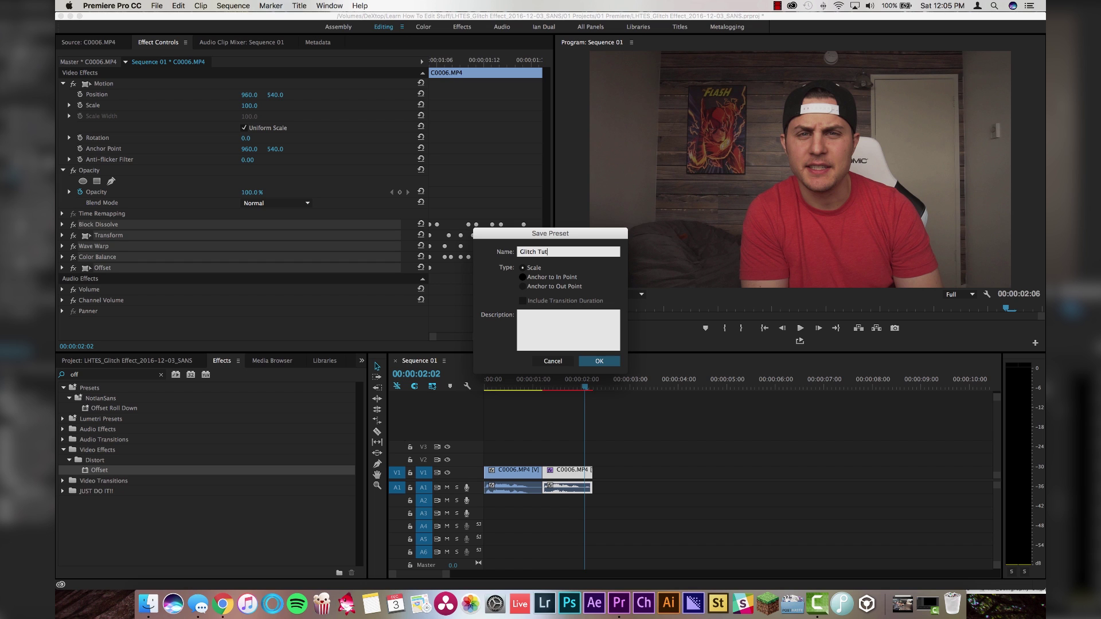
{"action": "left_click", "coordinate": [523, 279]}
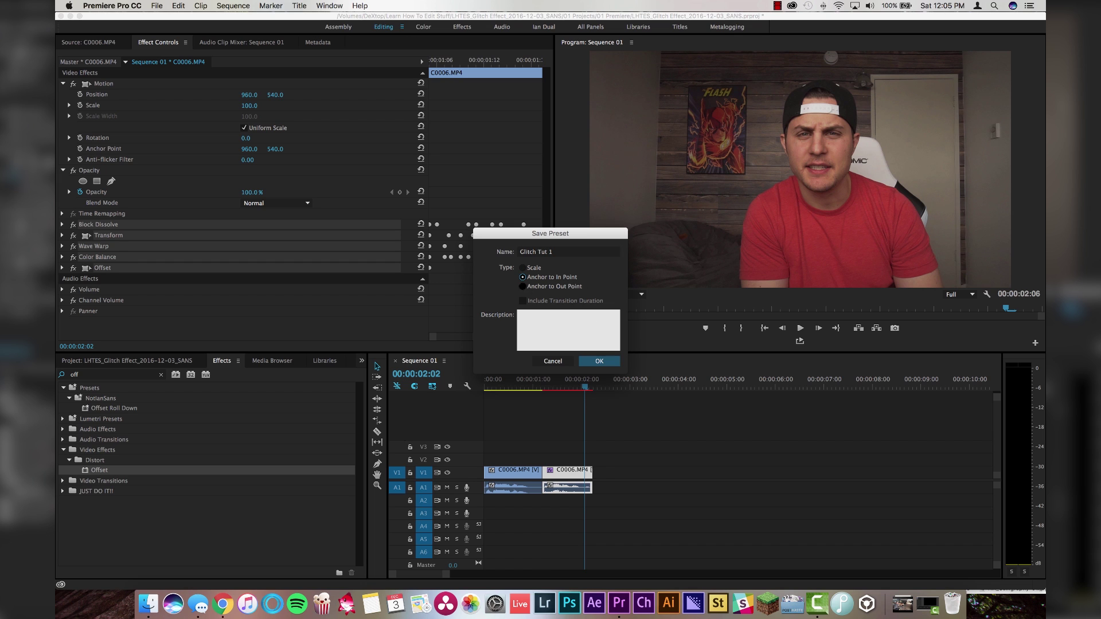
{"action": "left_click", "coordinate": [599, 361]}
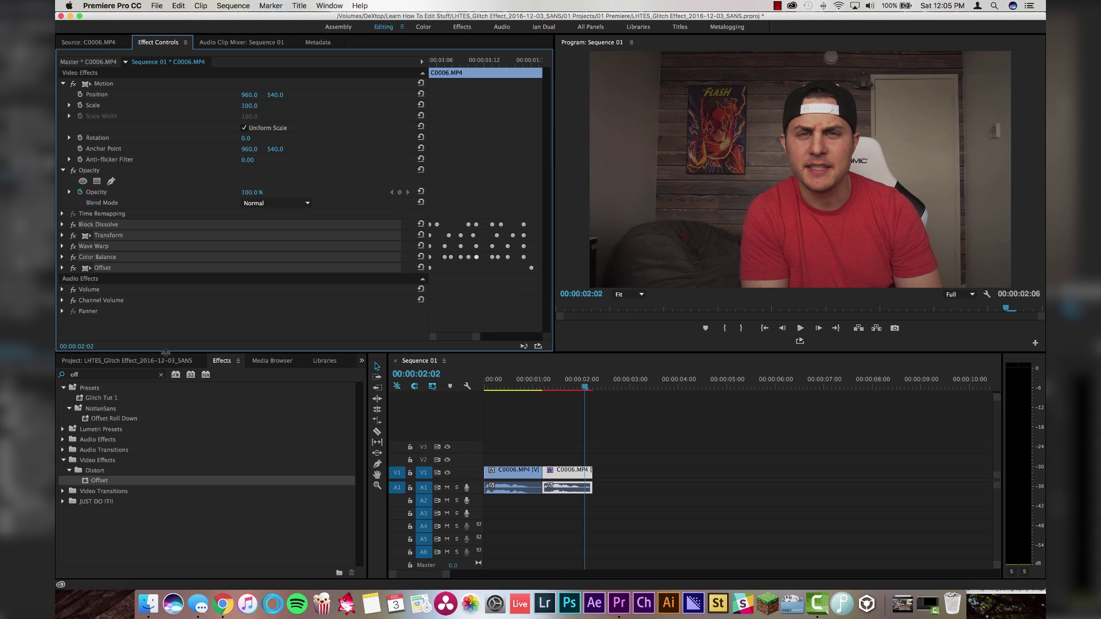
{"action": "left_click", "coordinate": [106, 360]}
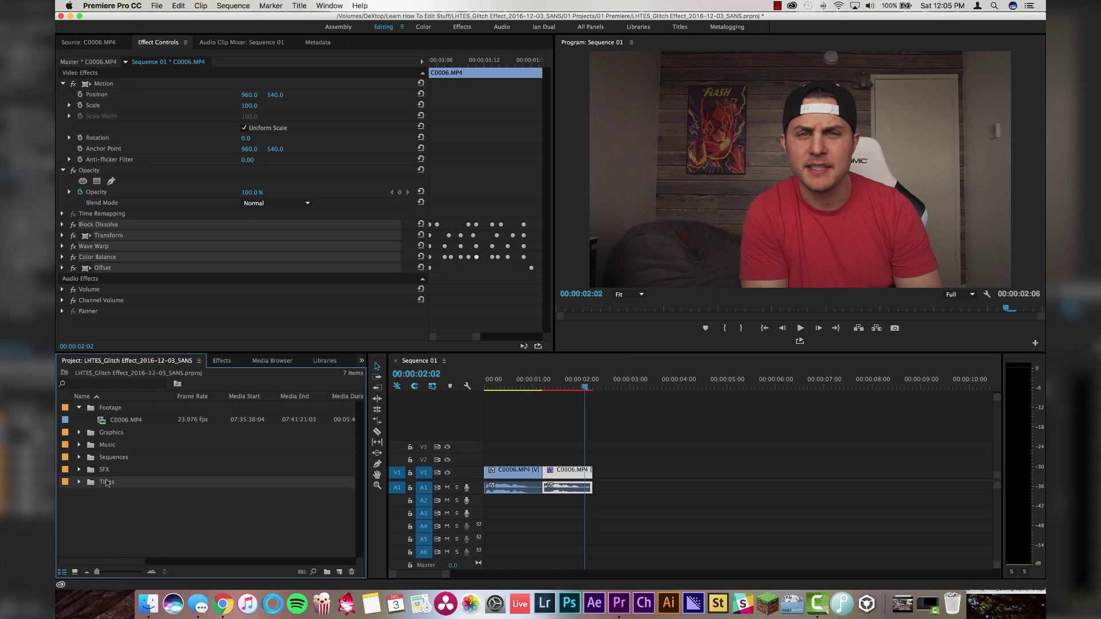
Step: Create Title 02 reading 'Glitch' at font size 370, centred horizontally and vertically
{"action": "key", "text": "super+t"}
{"action": "key", "text": "Return"}
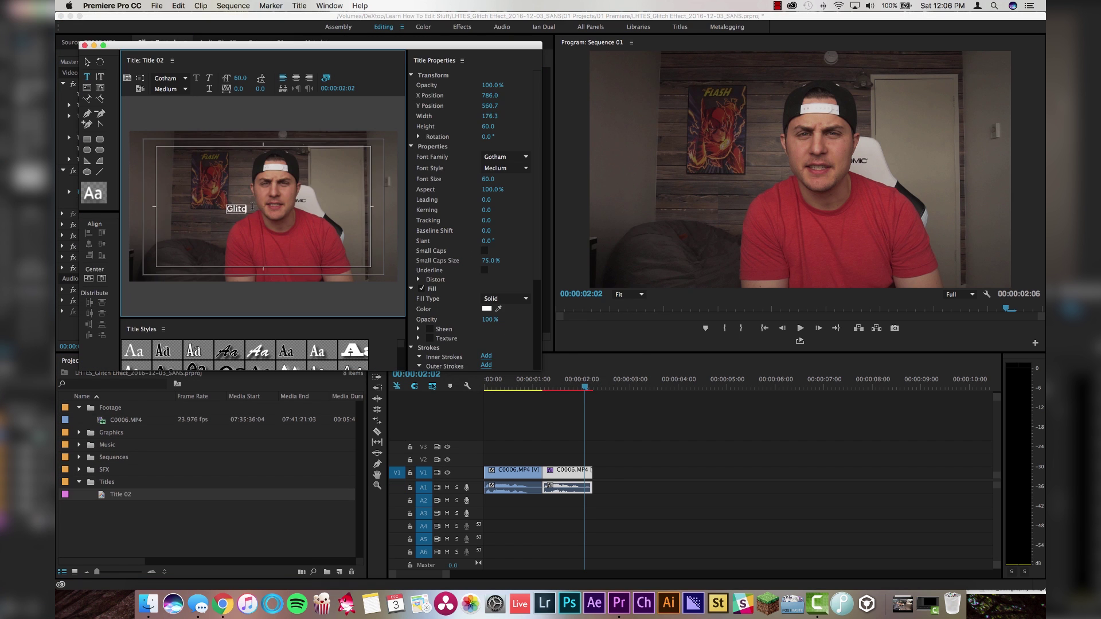
{"action": "left_click_drag", "start_coordinate": [483, 185], "coordinate": [659, 184]}
{"action": "left_click", "coordinate": [99, 280]}
{"action": "left_click", "coordinate": [92, 278]}
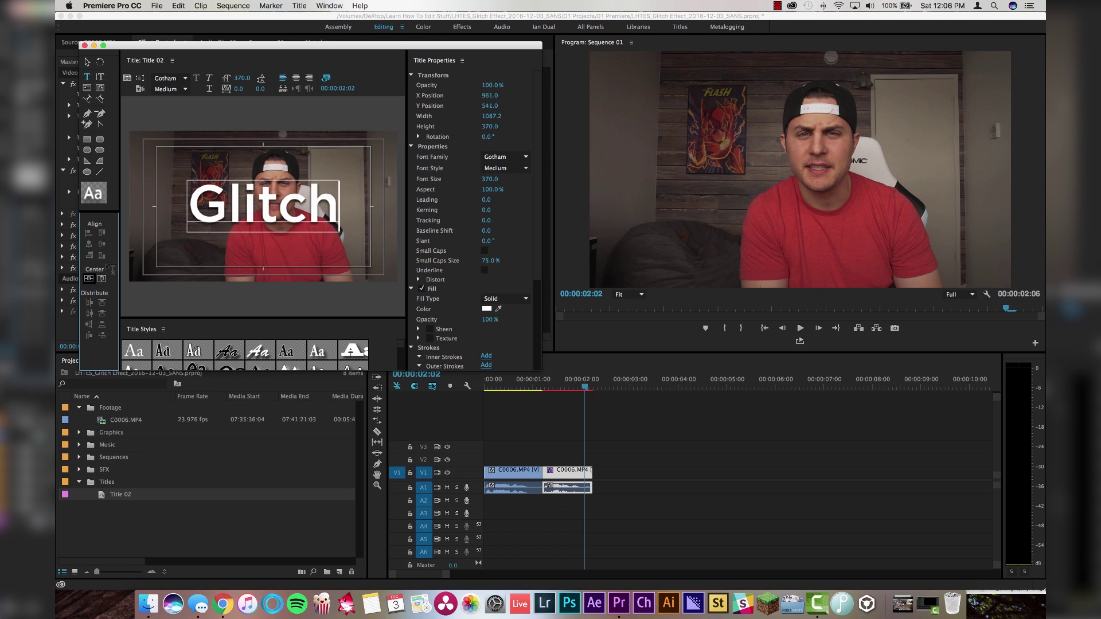
{"action": "key", "text": "super+w"}
Step: Place Title 02 on V1 at about 3 seconds, after the clips, with the playhead at its start
{"action": "left_click_drag", "start_coordinate": [118, 494], "coordinate": [630, 471]}
{"action": "left_click", "coordinate": [617, 381]}
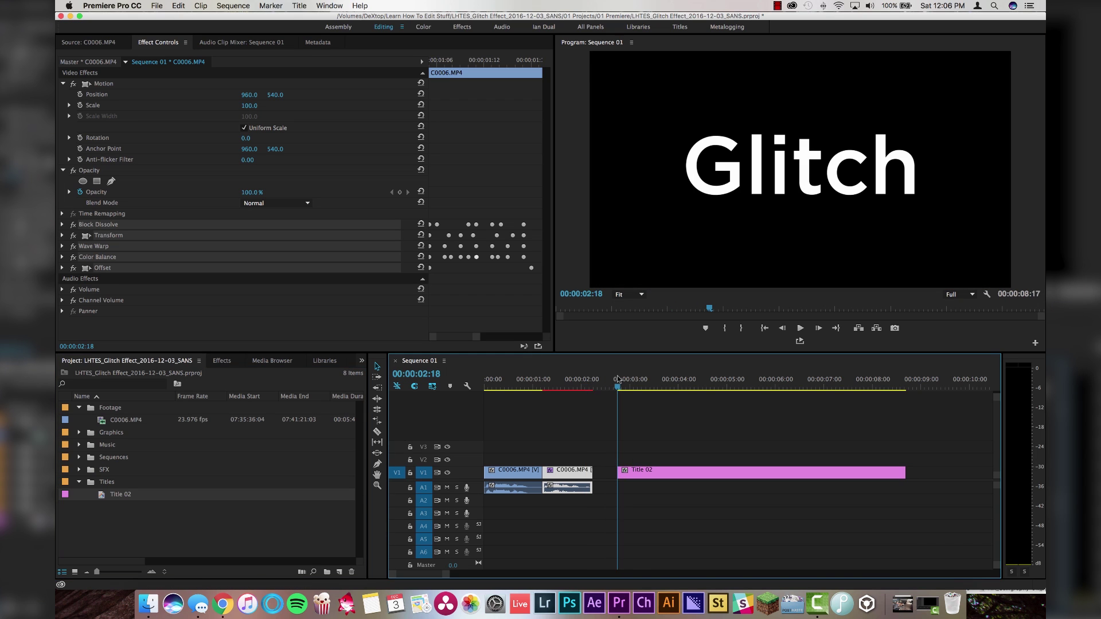
{"action": "key", "text": "shift+7"}
{"action": "left_click", "coordinate": [63, 388]}
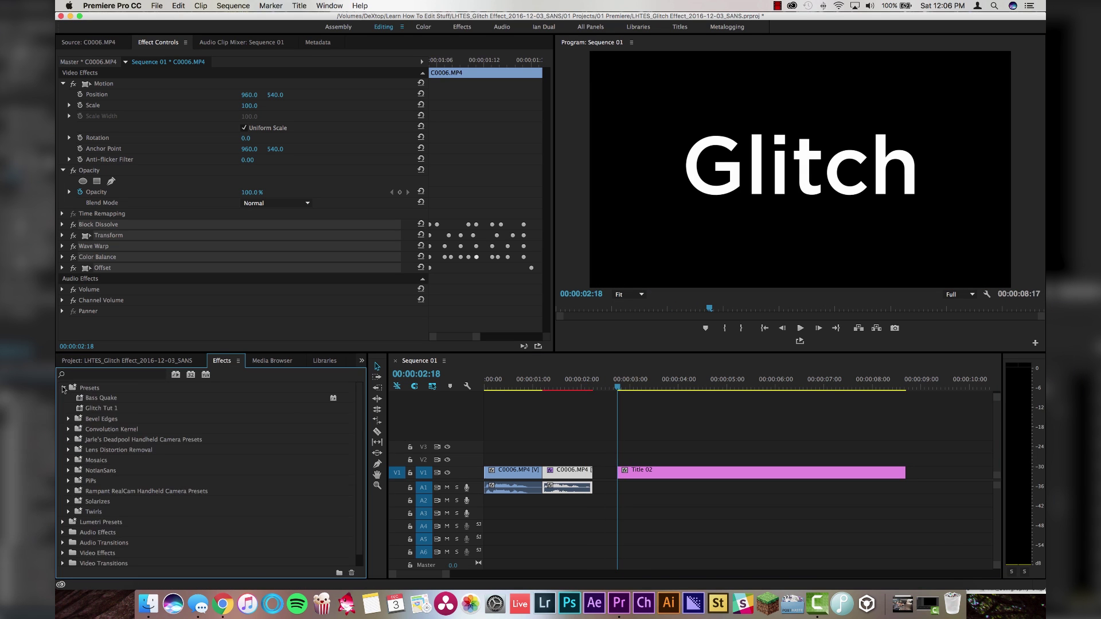
Step: Apply the Glitch Tut 1 preset to Title 02 and play it from the title's start
{"action": "left_click", "coordinate": [108, 409]}
{"action": "left_click_drag", "start_coordinate": [99, 410], "coordinate": [645, 471]}
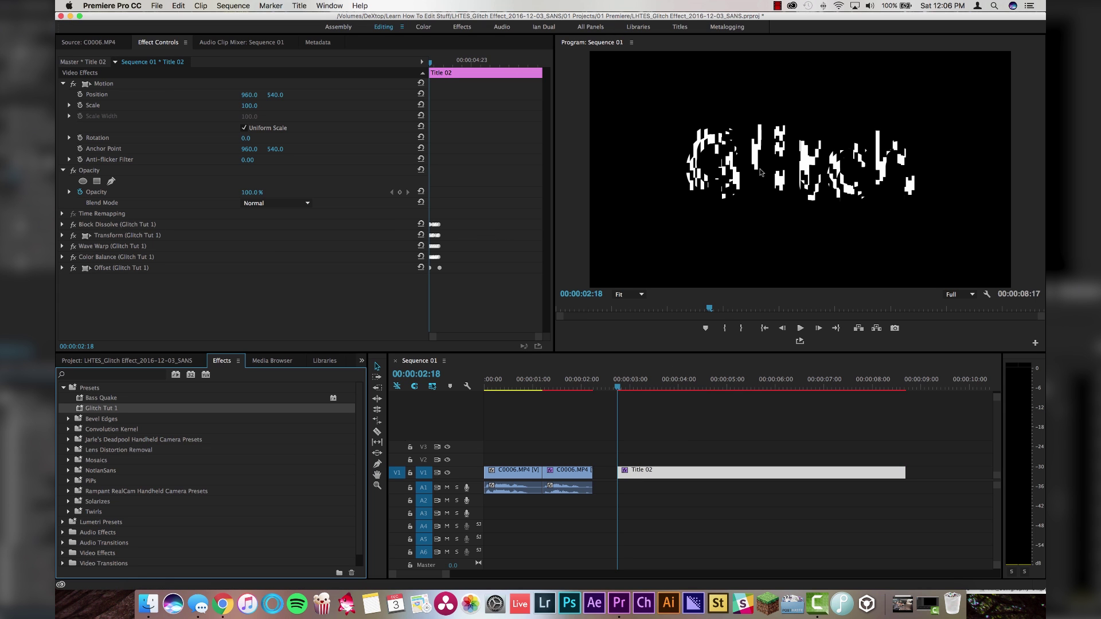
{"action": "left_click", "coordinate": [618, 387]}
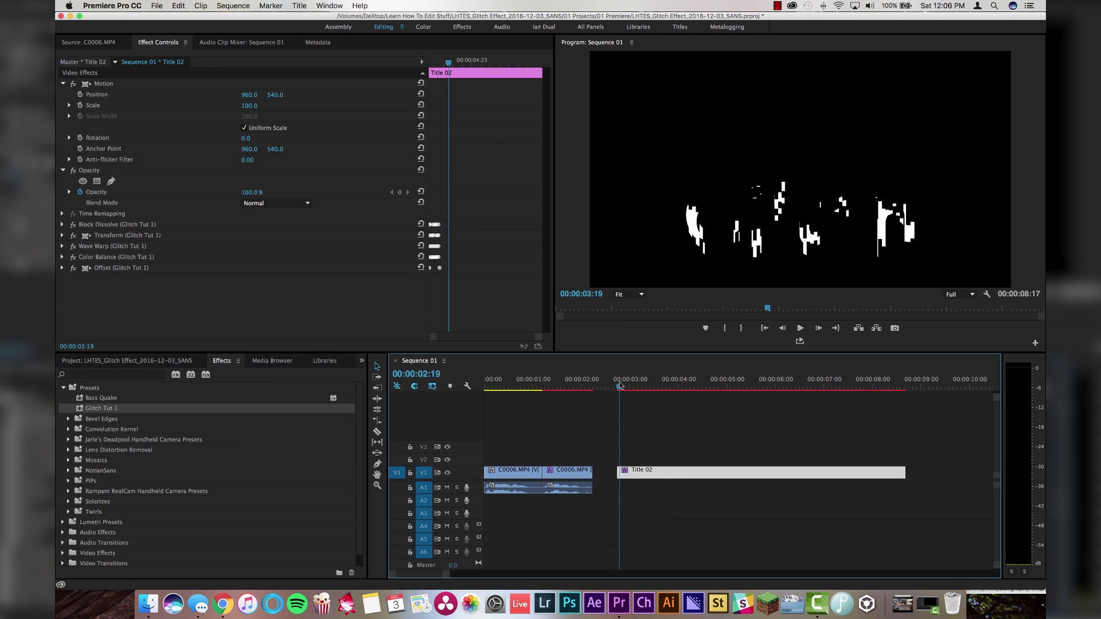
{"action": "key", "text": "space"}
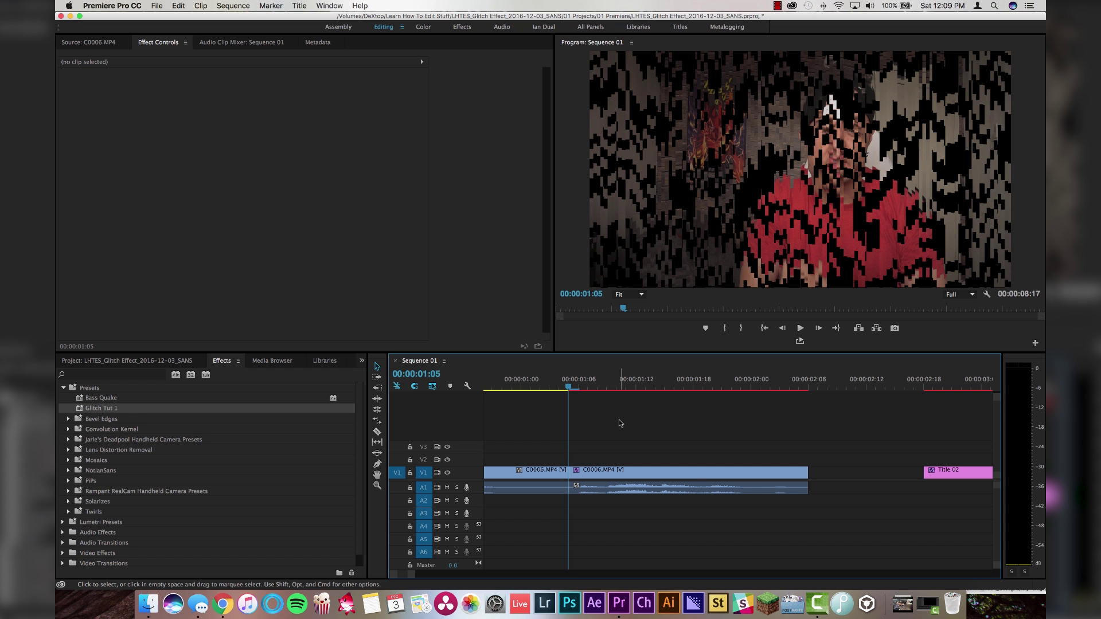
Step: Turn off Linked Selection so the second C0006.MP4 clip's video and A1 audio select separately
{"action": "left_click", "coordinate": [620, 474]}
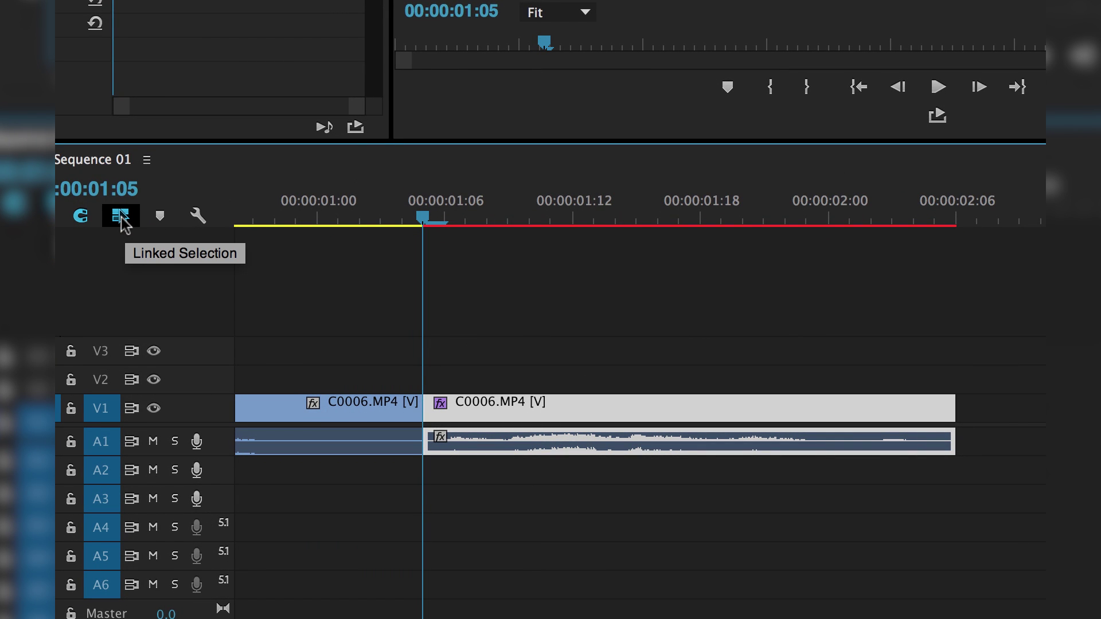
{"action": "left_click", "coordinate": [121, 218]}
{"action": "left_click", "coordinate": [523, 414]}
{"action": "left_click", "coordinate": [506, 453]}
{"action": "left_click", "coordinate": [504, 412]}
{"action": "left_click", "coordinate": [503, 449]}
{"action": "left_click", "coordinate": [504, 411]}
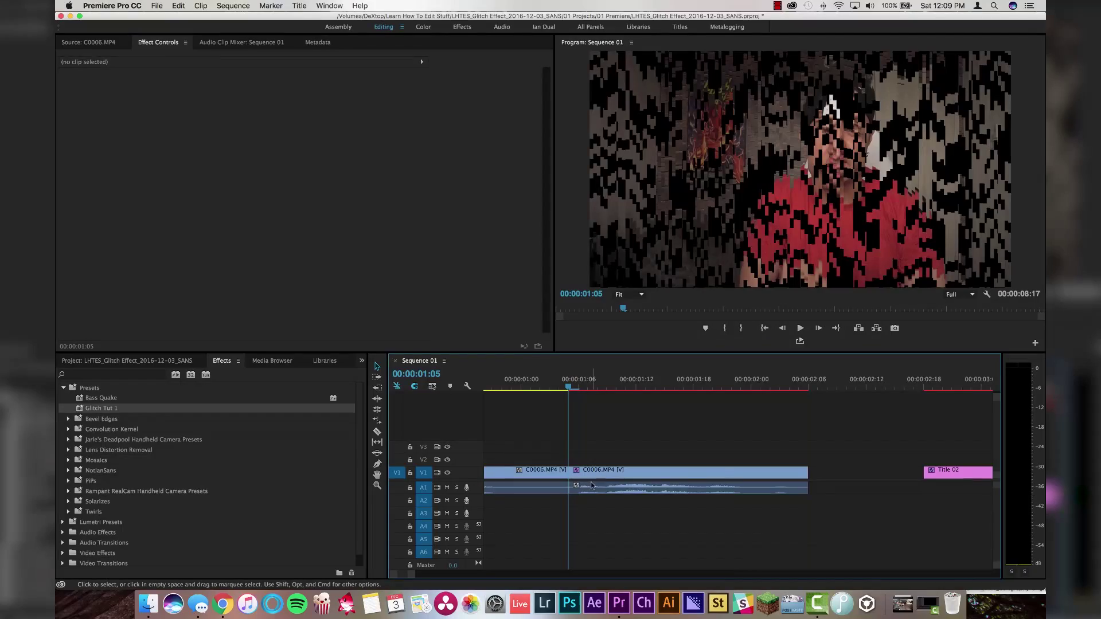
Step: Split the A1 audio at 00:00:01:07, trim a piece 16 frames later, and shift the short piece
{"action": "left_click", "coordinate": [594, 486]}
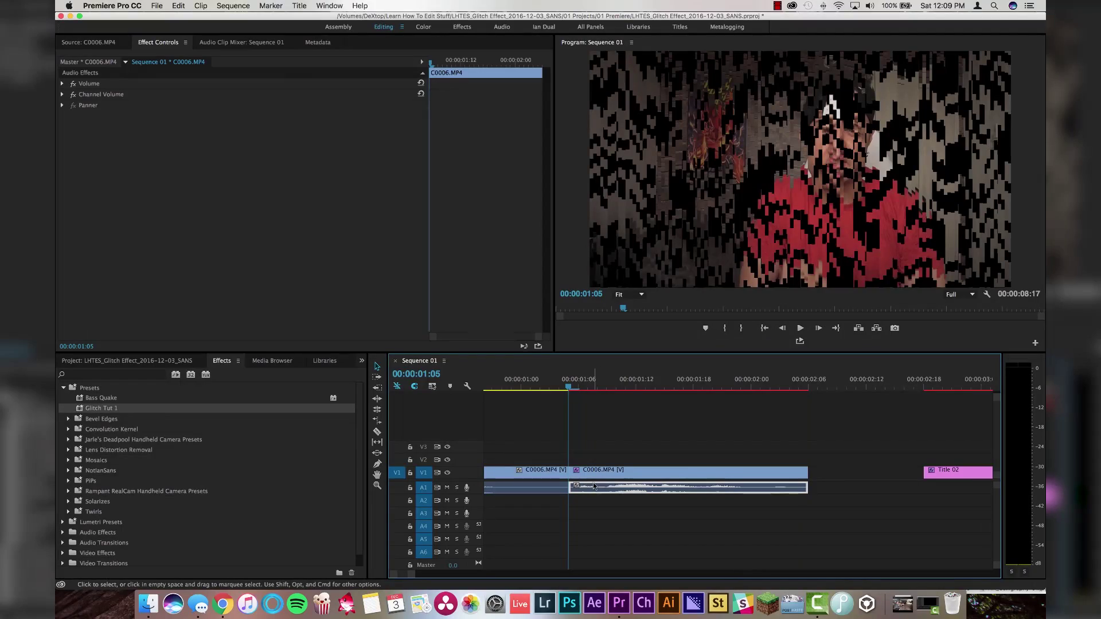
{"action": "key", "text": "Right"}
{"action": "key", "text": "Right"}
{"action": "key", "text": "c"}
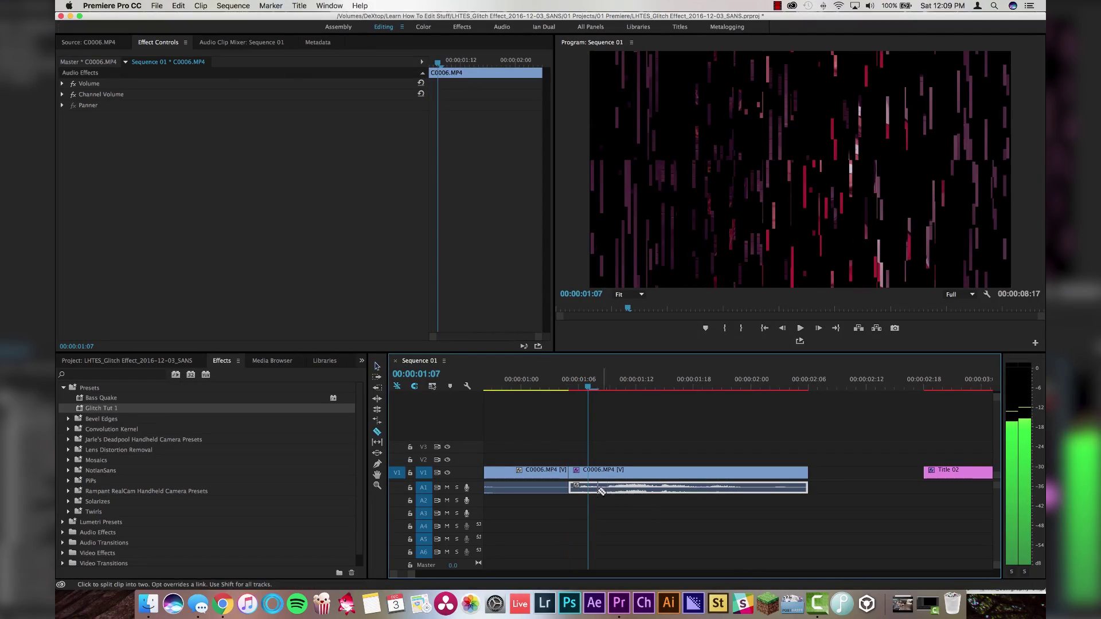
{"action": "left_click", "coordinate": [594, 489]}
{"action": "key", "text": "v"}
{"action": "left_click_drag", "start_coordinate": [591, 488], "coordinate": [742, 492]}
{"action": "left_click", "coordinate": [582, 504]}
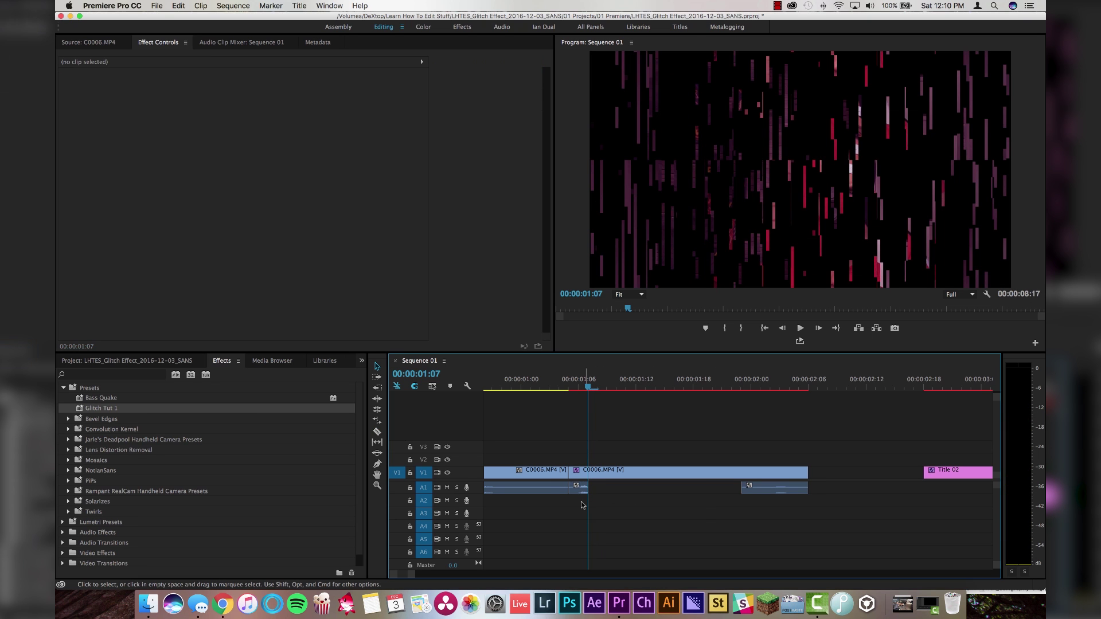
{"action": "left_click", "coordinate": [581, 491]}
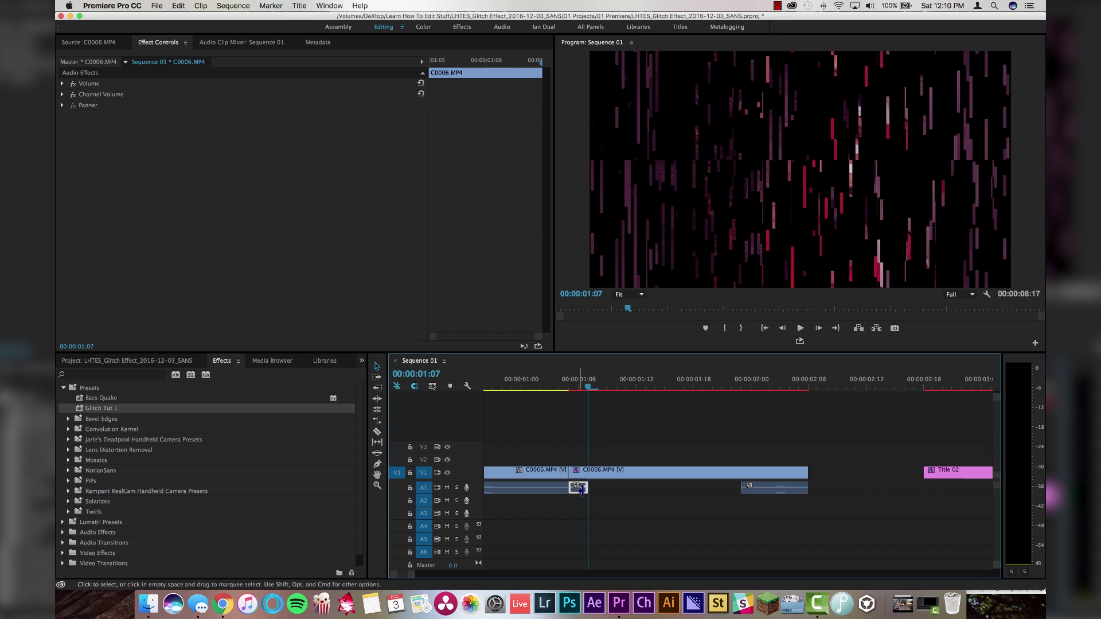
{"action": "left_click_drag", "start_coordinate": [577, 492], "coordinate": [659, 497]}
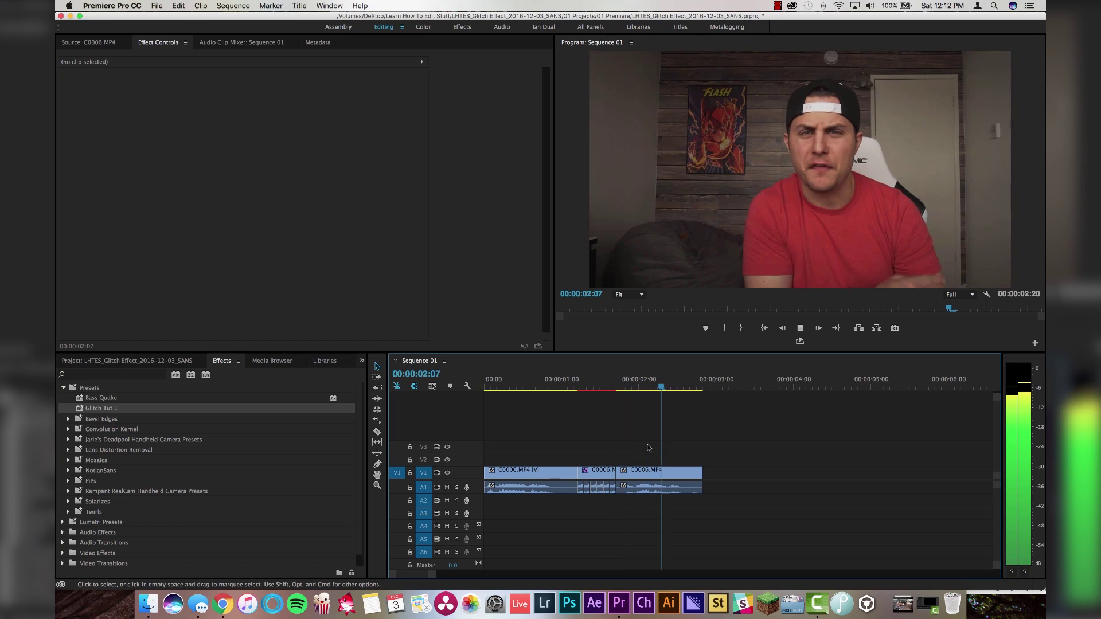
Step: Replay the cut section to 00:00:01:13, zoom in, and select the short audio piece at 01:14
{"action": "left_click", "coordinate": [549, 380]}
{"action": "key", "text": "space"}
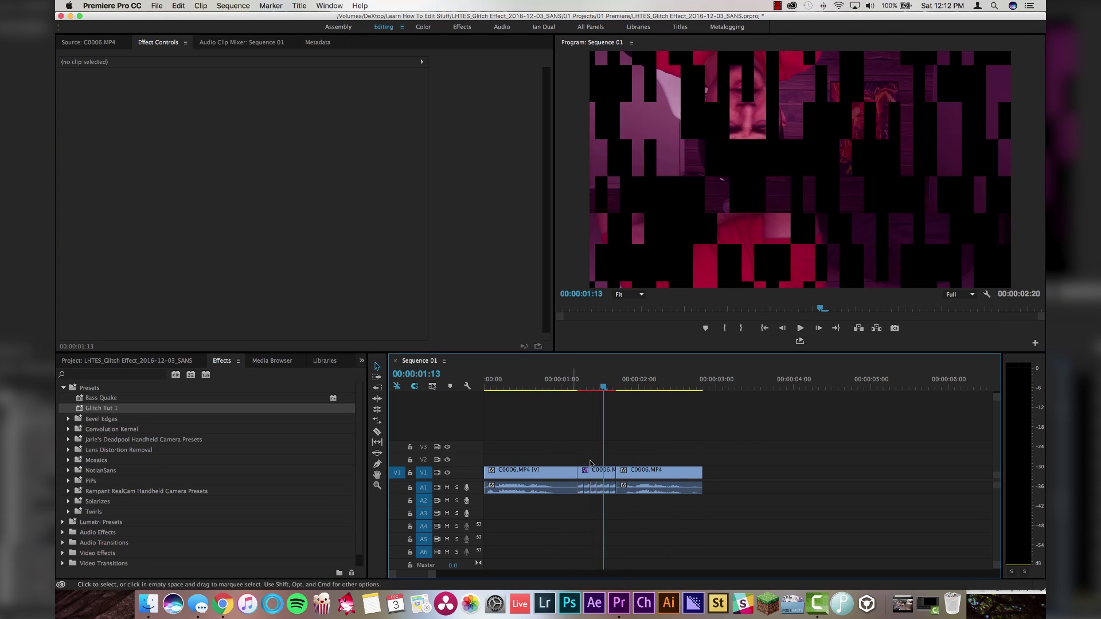
{"action": "key", "text": "="}
{"action": "key", "text": "="}
{"action": "key", "text": "="}
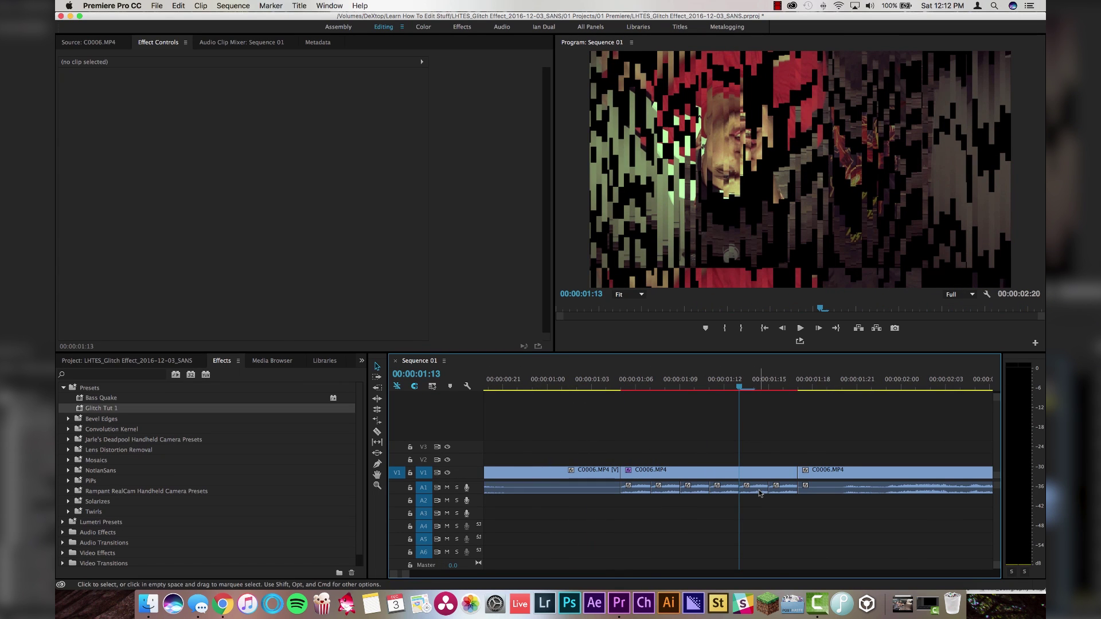
{"action": "key", "text": "Right"}
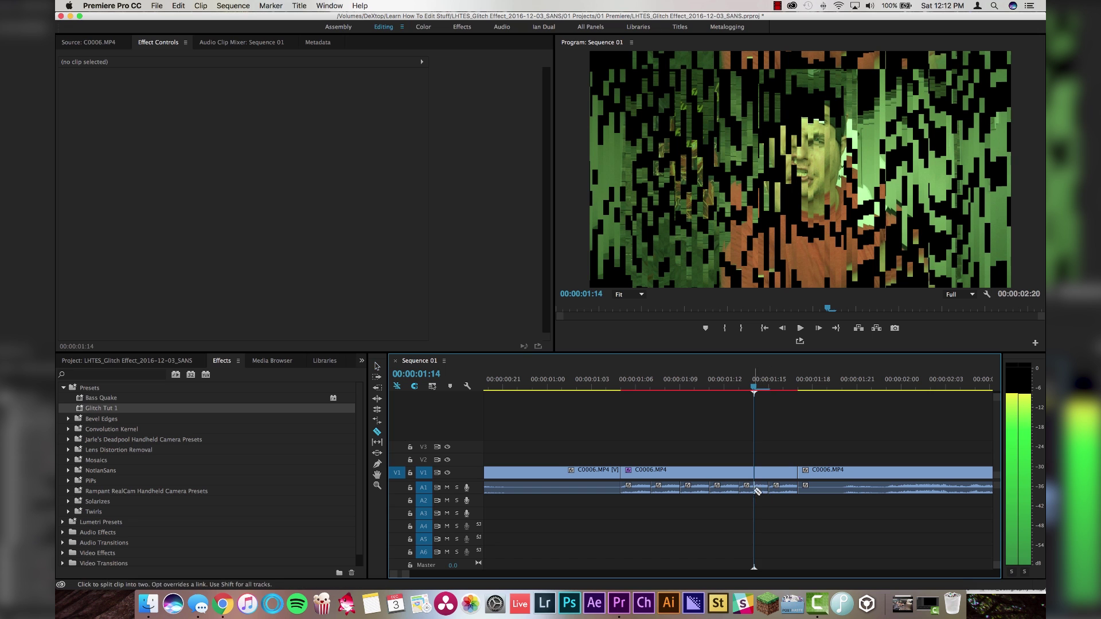
{"action": "left_click", "coordinate": [745, 488]}
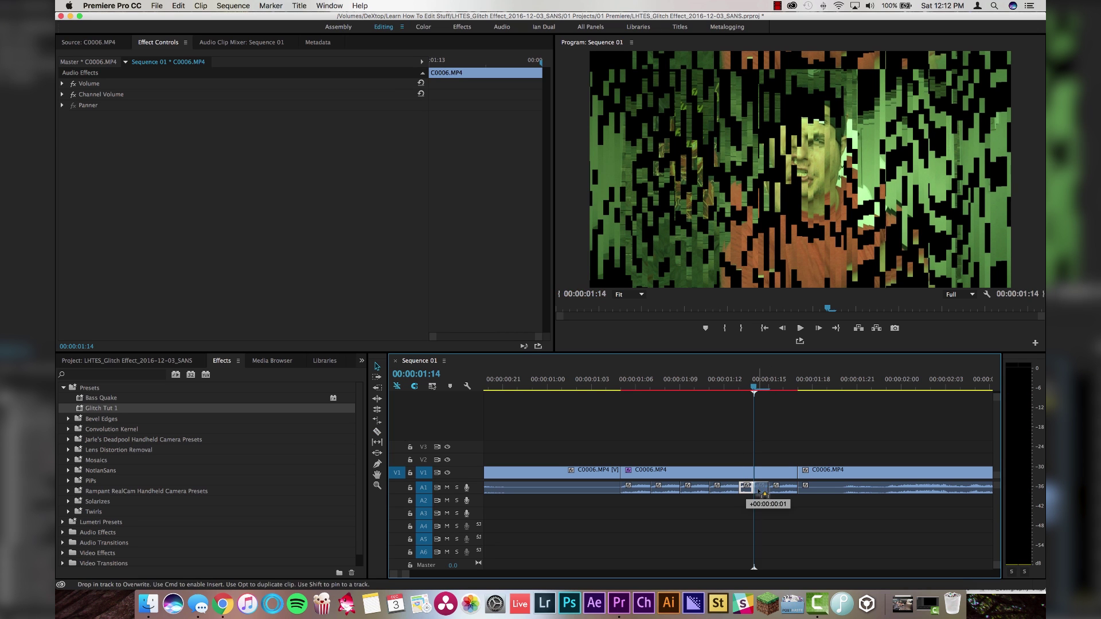